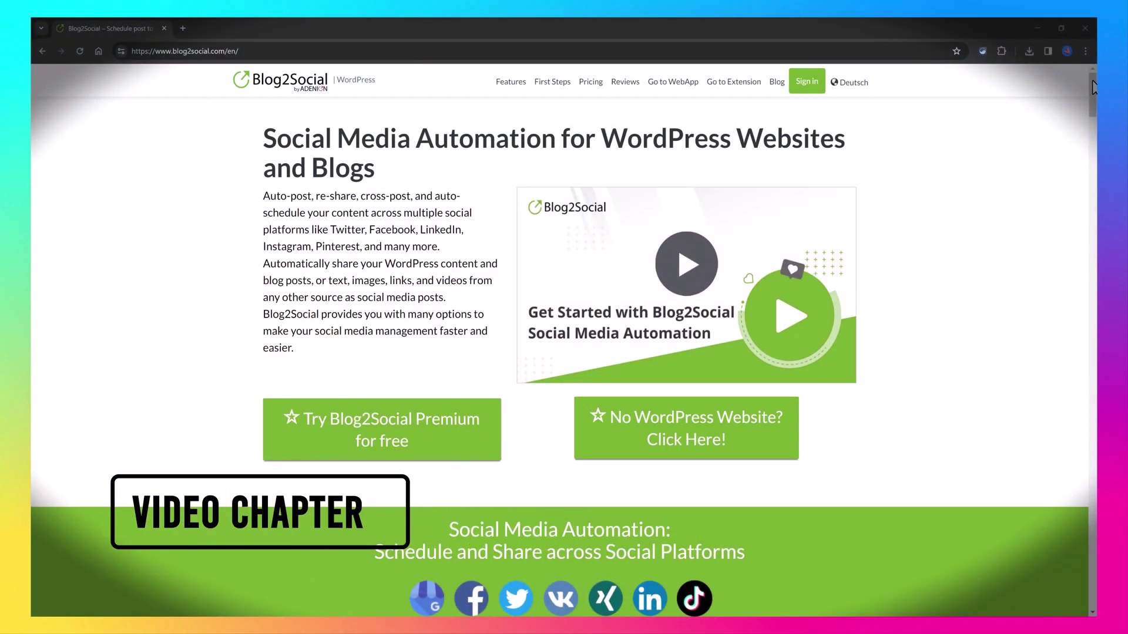
Scroll down the blog2social.com homepage to view its content.
left_click_drag(1092, 86, 1078, 188)
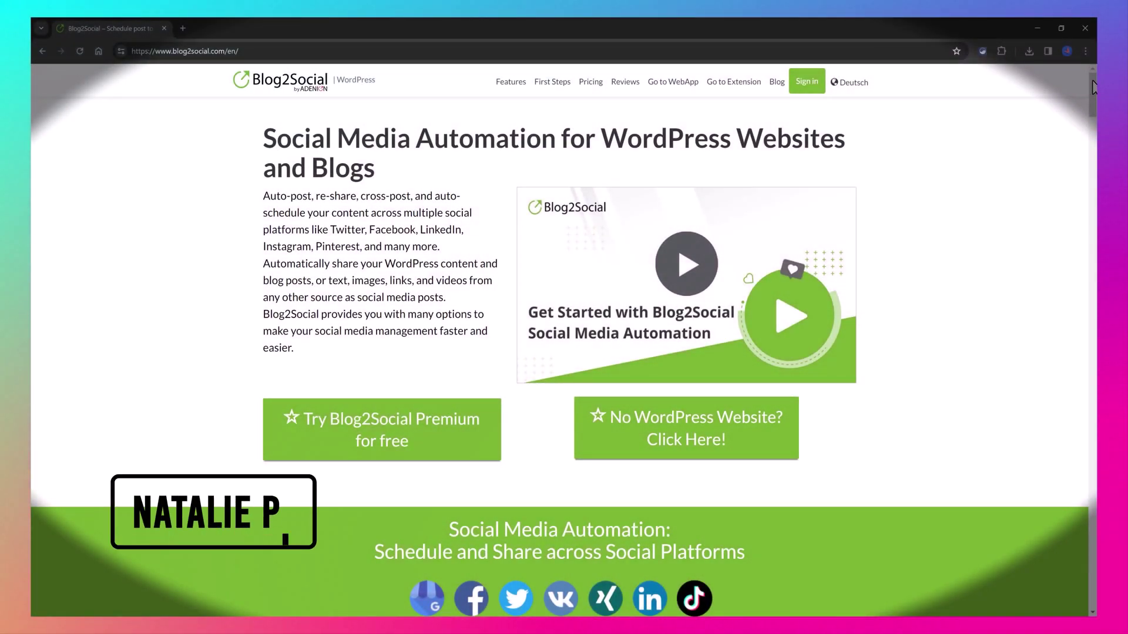
scroll(1092, 89, "down", 3)
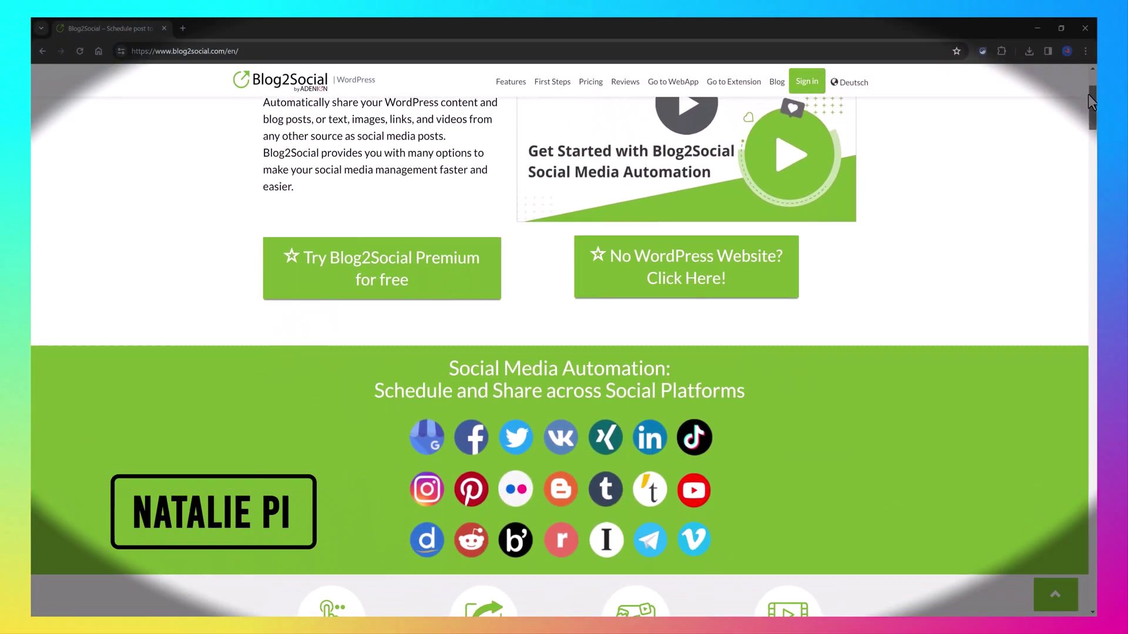
left_click_drag(1088, 94, 1081, 178)
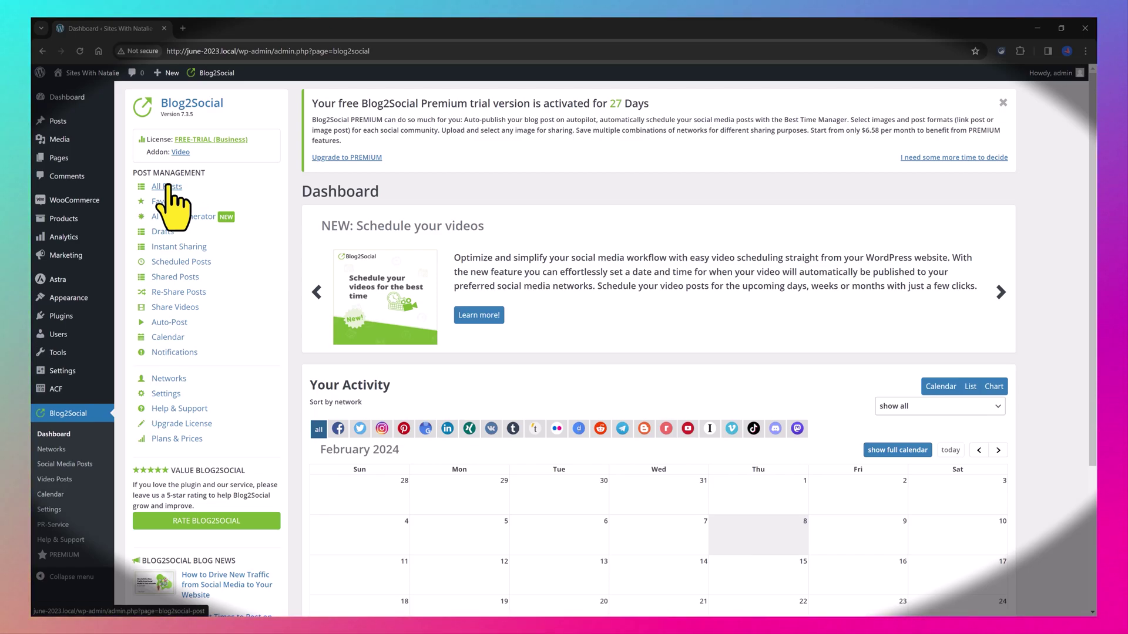
Open All Posts, dismiss the privacy policy notice and filter posts to author admin.
left_click(167, 186)
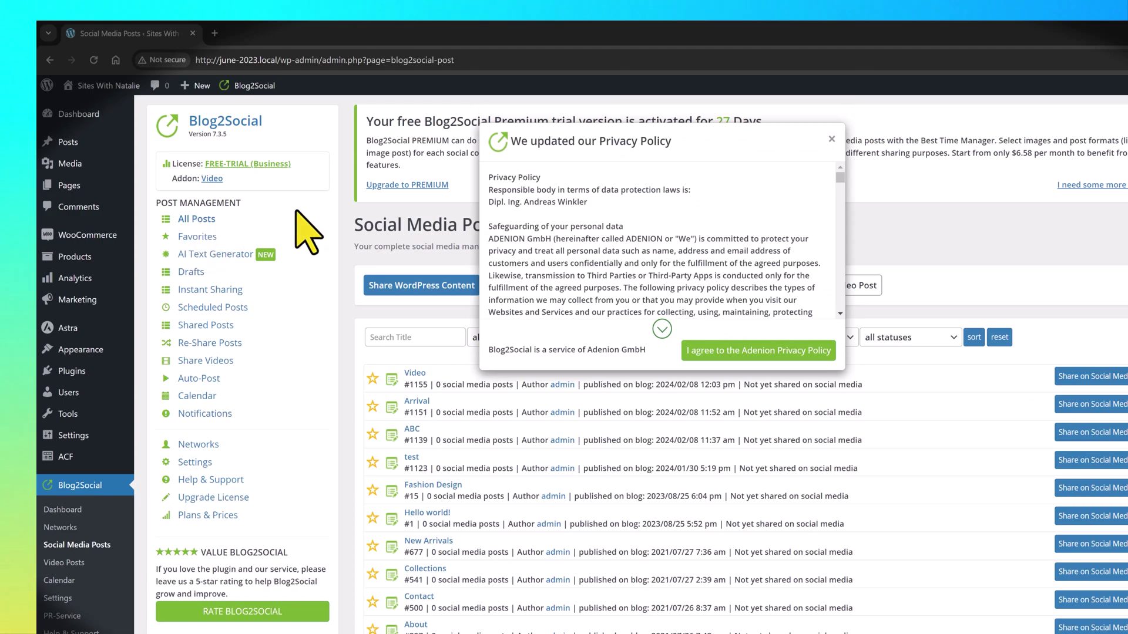
left_click(830, 140)
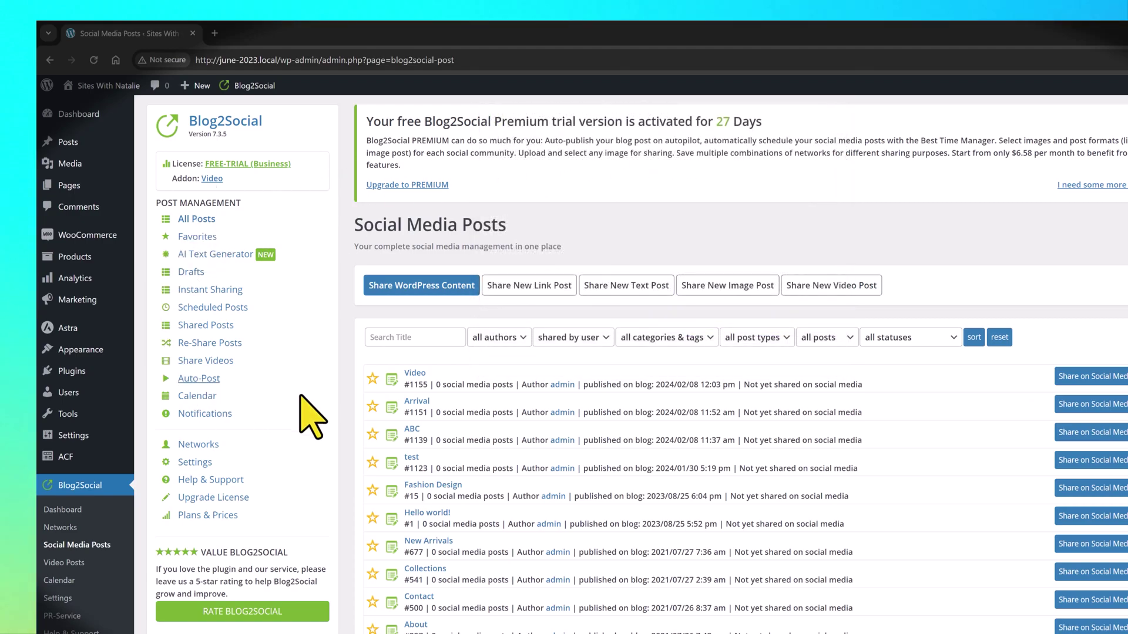
left_click(499, 338)
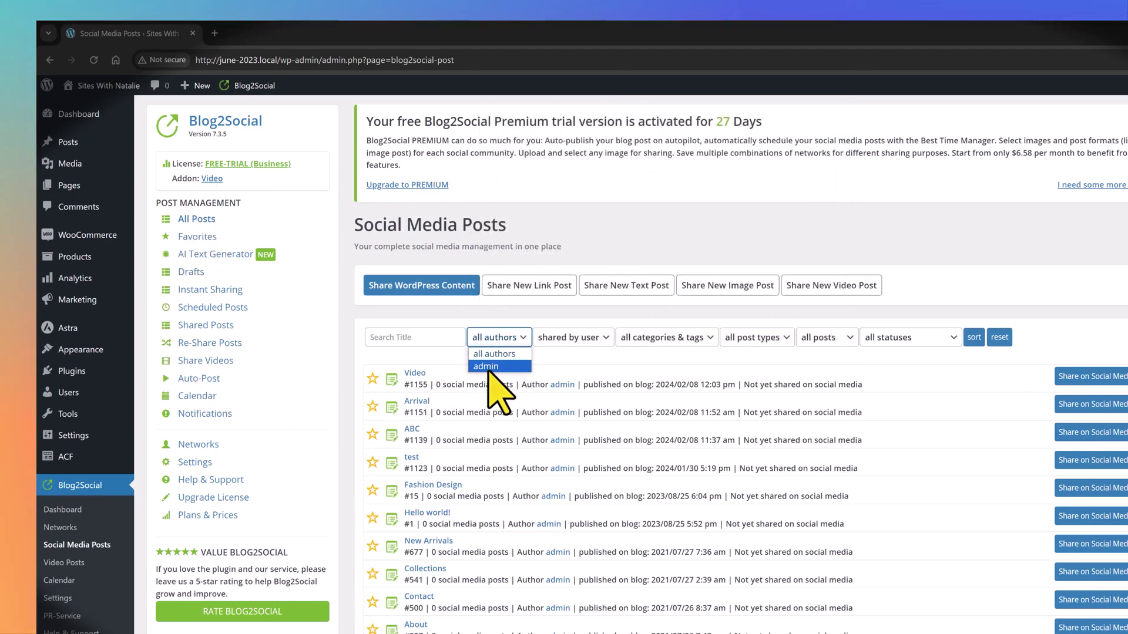
left_click(499, 388)
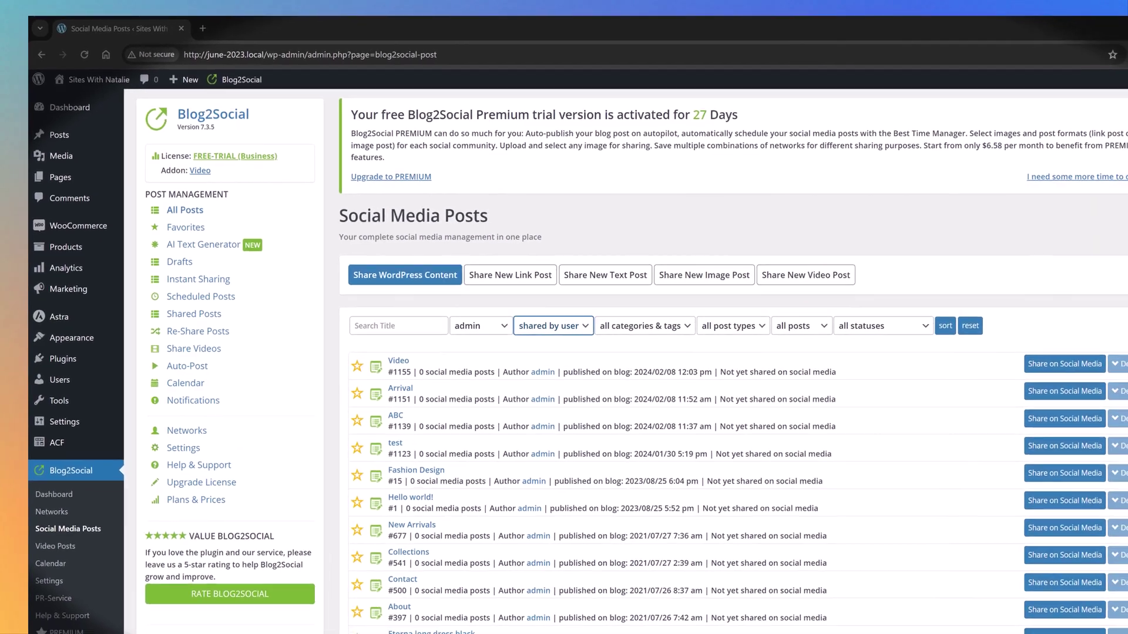
Scroll through the admin's posts, then go to the Networks page.
scroll(1066, 347, "down", 2)
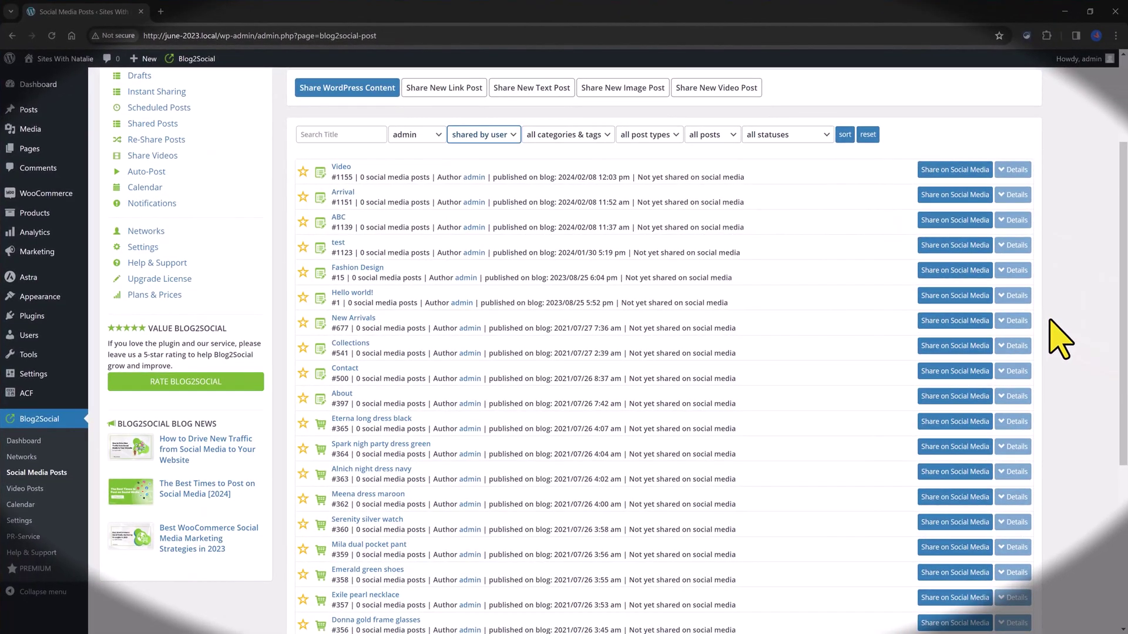
scroll(1058, 329, "down", 4)
scroll(1060, 338, "down", 1)
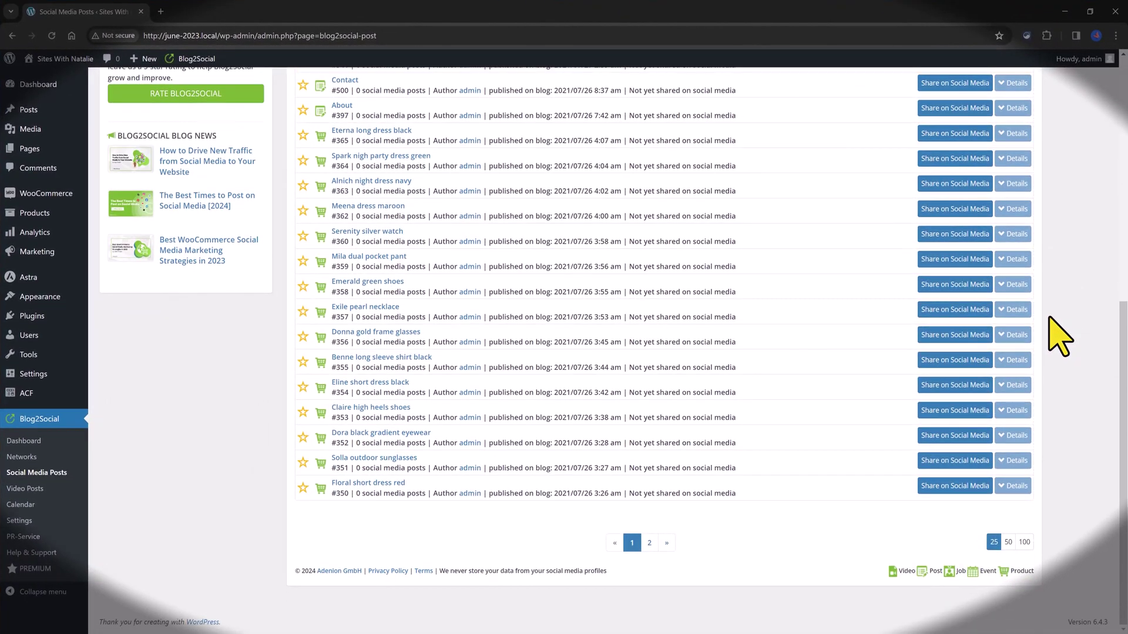
scroll(1060, 338, "up", 3)
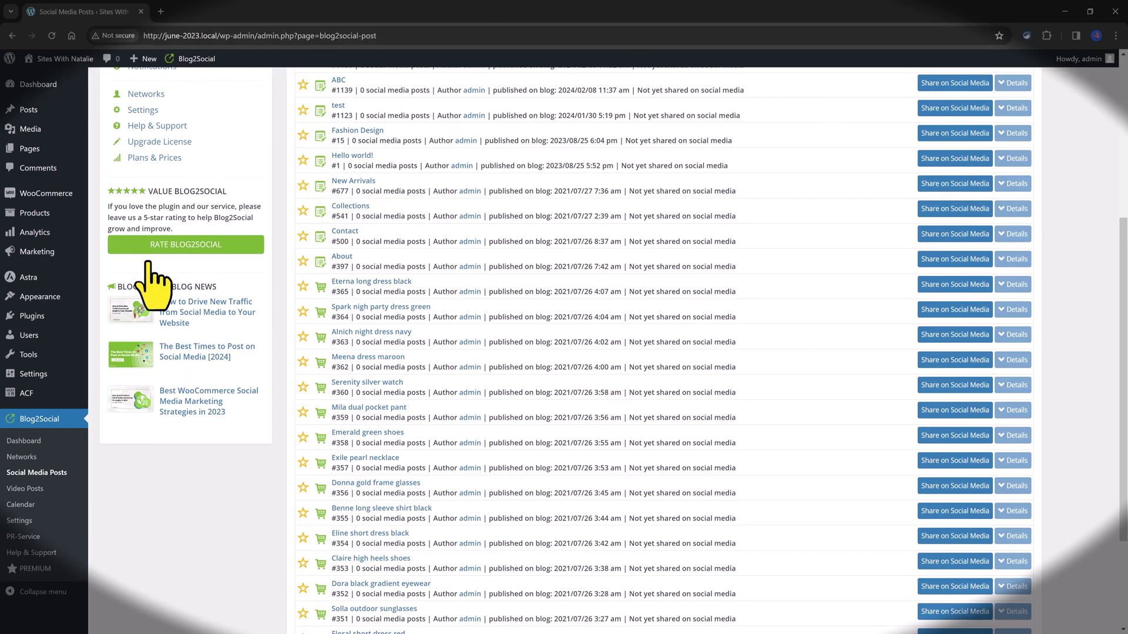
left_click(21, 457)
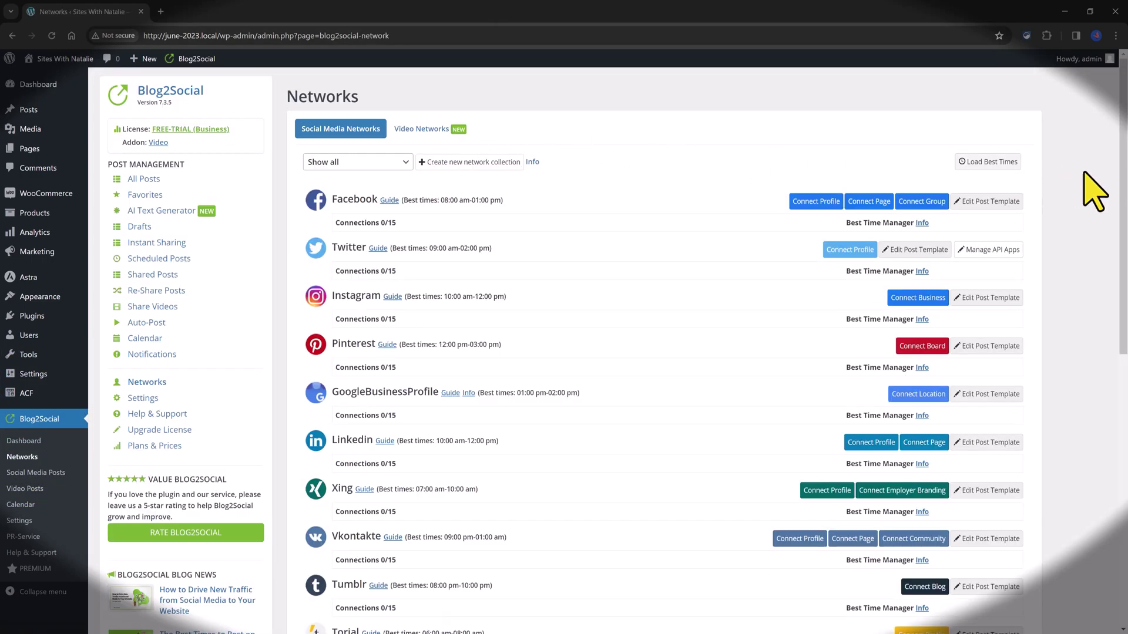
left_click_drag(1122, 232, 1114, 331)
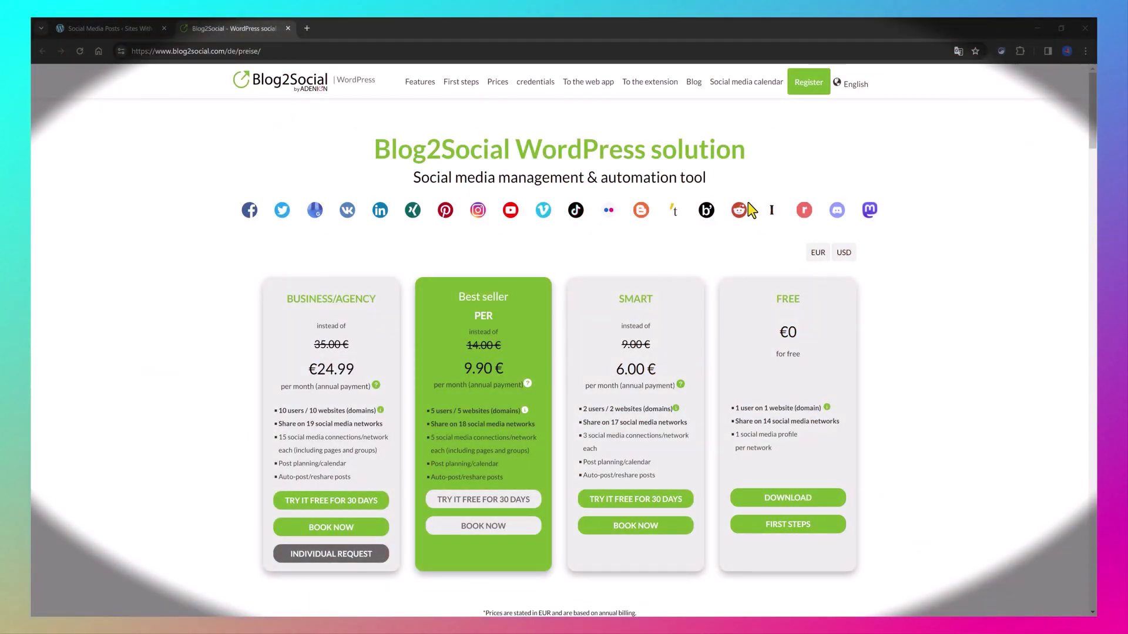
Scroll through the Blog2Social pricing plan comparison tables.
left_click_drag(1089, 129, 1071, 192)
scroll(1059, 228, "down", 6)
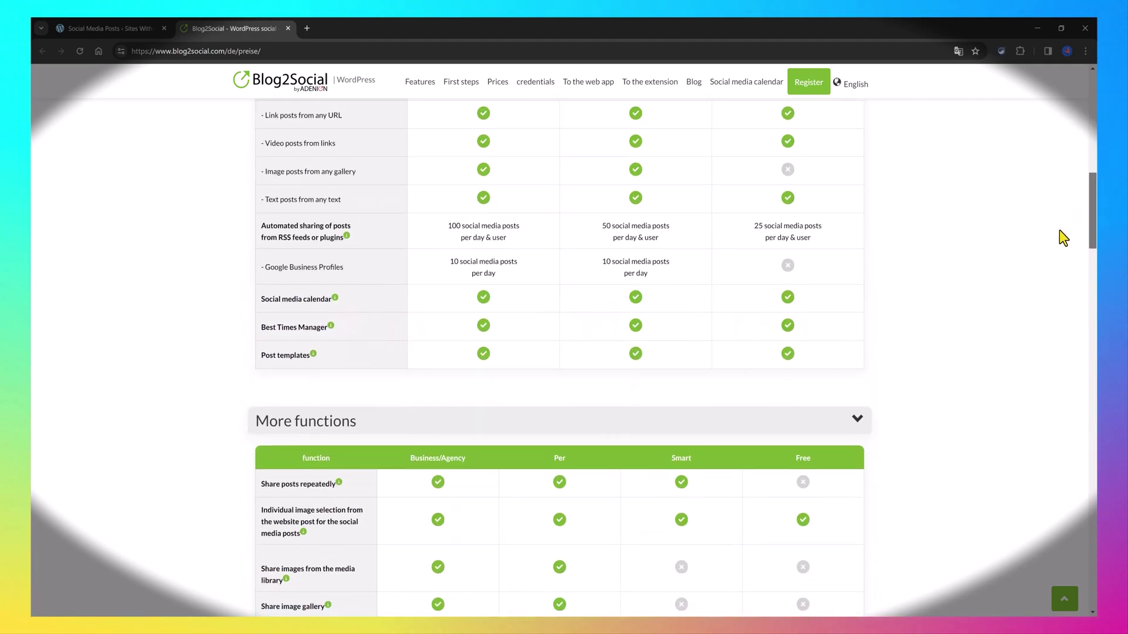
scroll(1058, 241, "down", 2)
scroll(1057, 252, "down", 5)
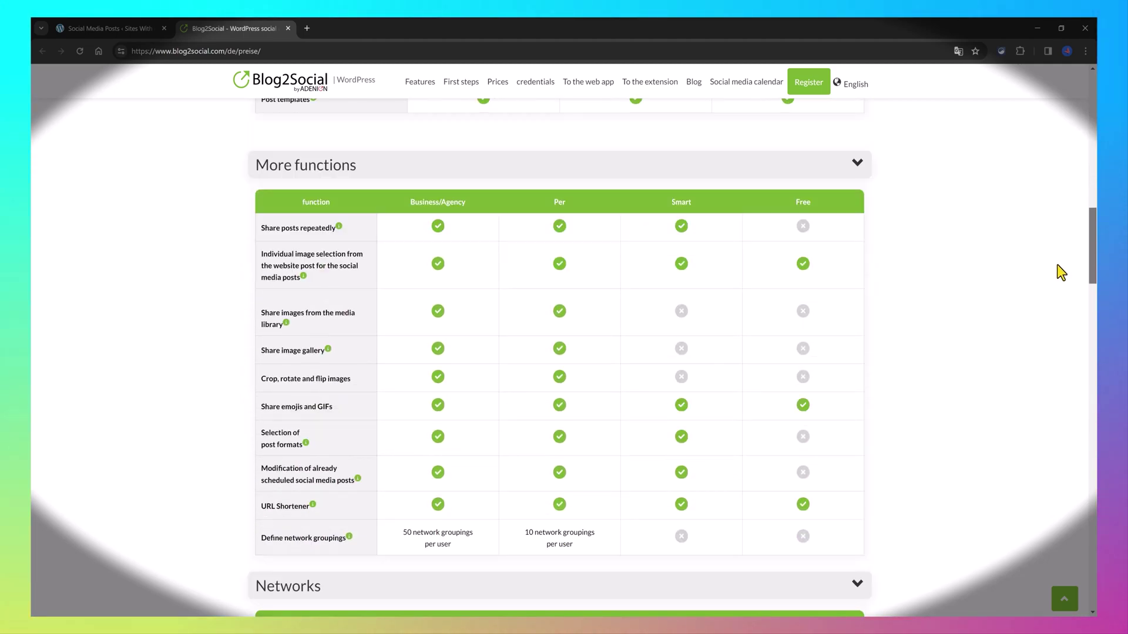
scroll(1064, 300, "down", 12)
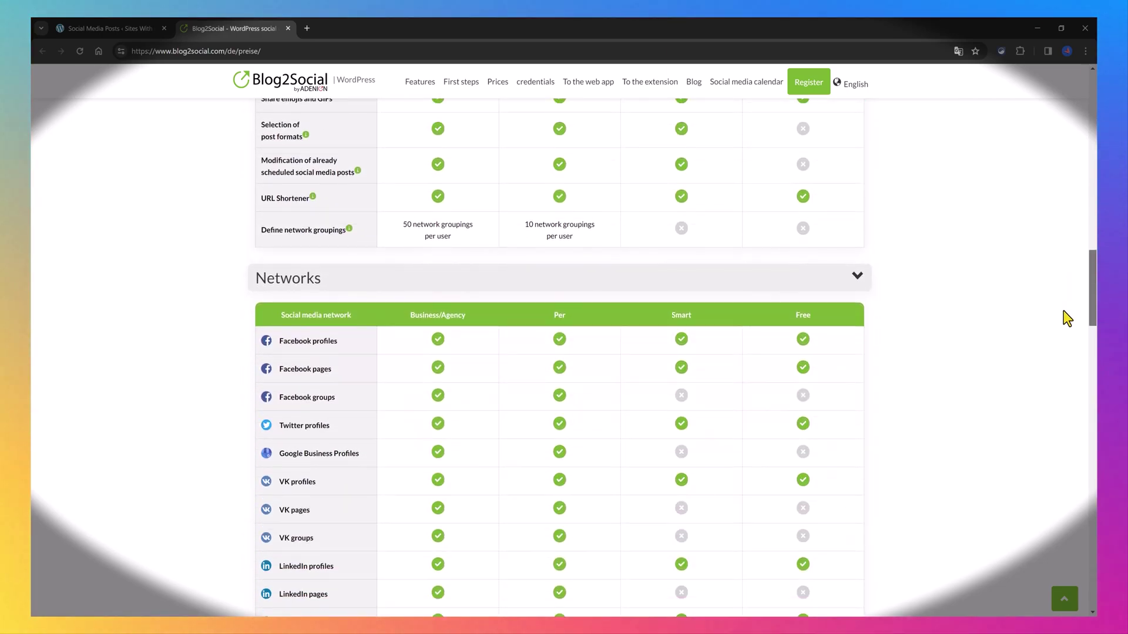
scroll(1070, 394, "down", 8)
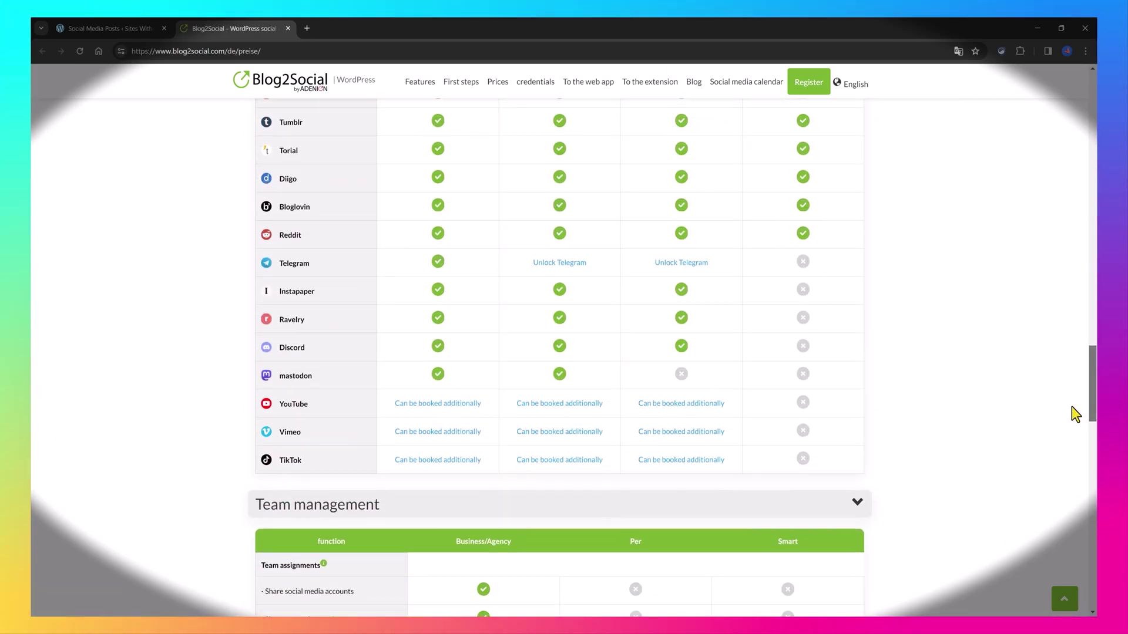
scroll(1079, 460, "down", 2)
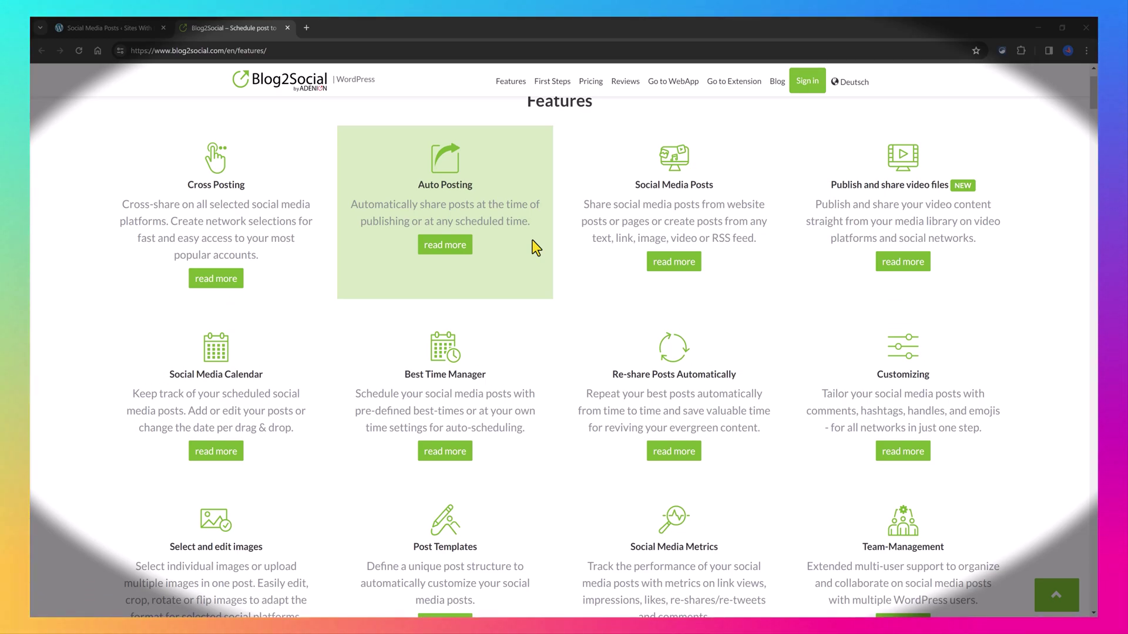
scroll(532, 240, "up", 1)
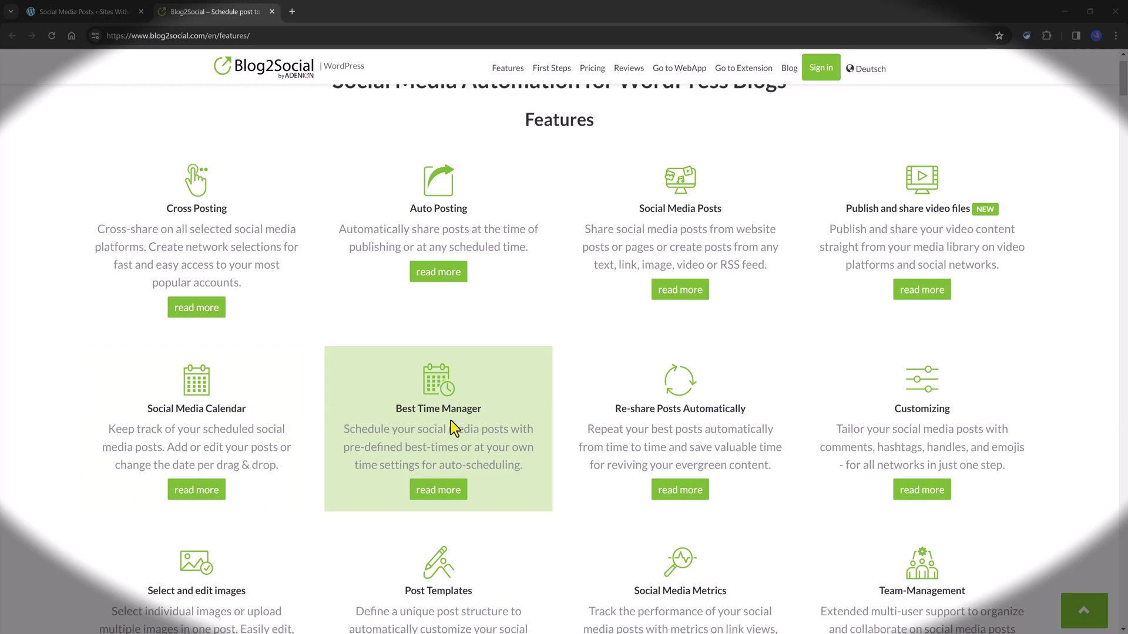
scroll(456, 339, "down", 4)
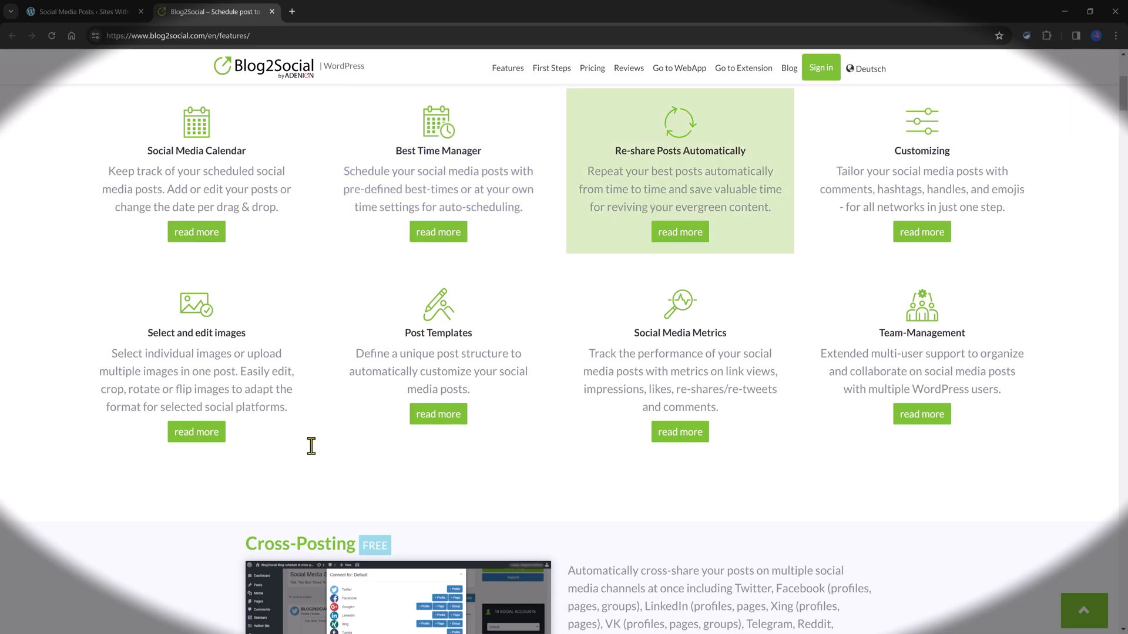
Scroll back up the Features page.
scroll(253, 495, "up", 3)
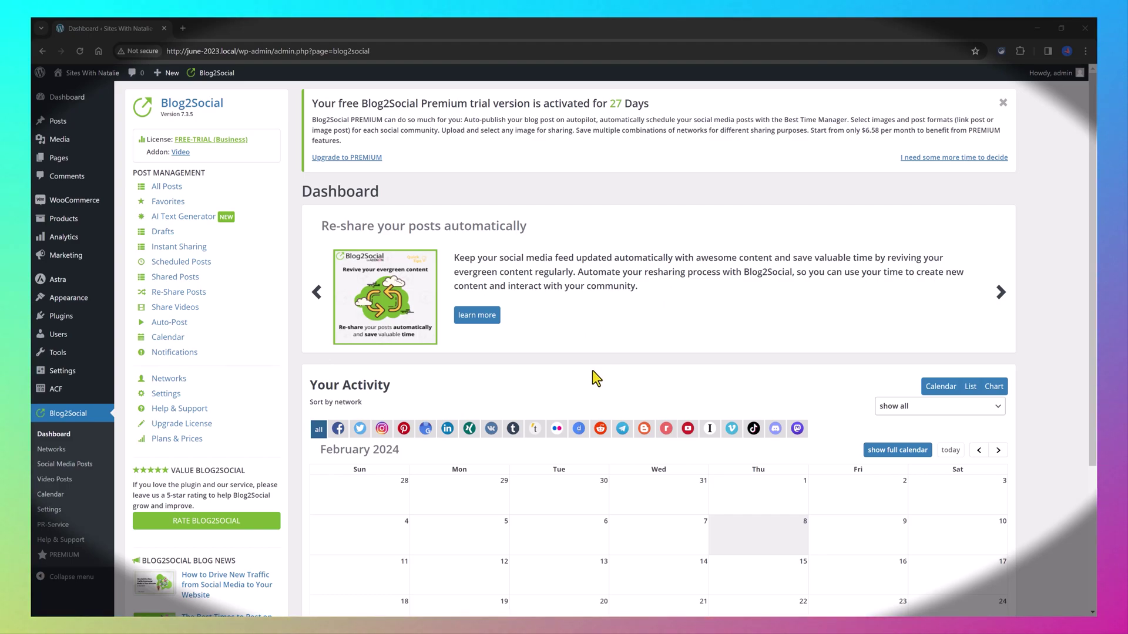
Scroll the dashboard and go to Plugins > Add New Plugin.
left_click_drag(1094, 418, 1084, 558)
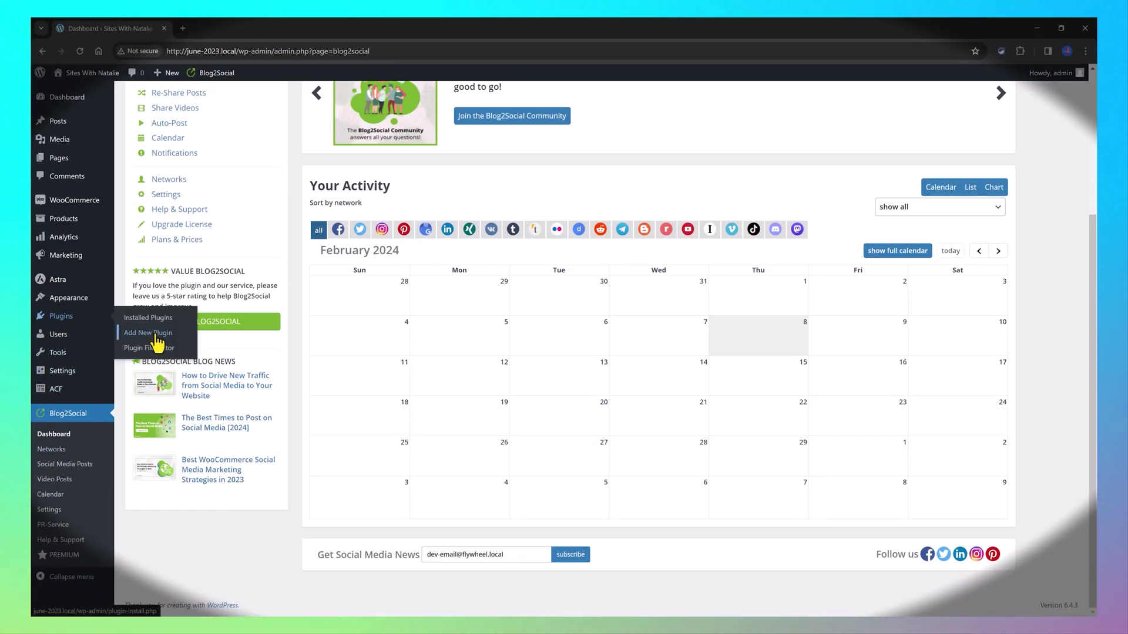
left_click(156, 334)
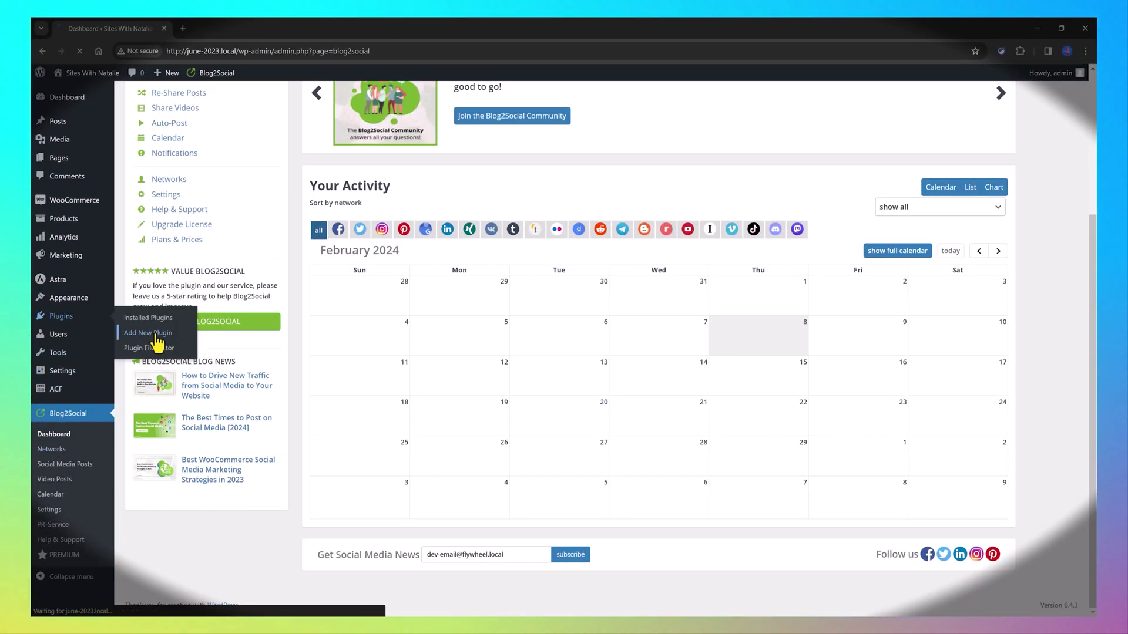
Search plugins for 'blog2social' and confirm the Blog2Social plugin is already active.
left_click(983, 130)
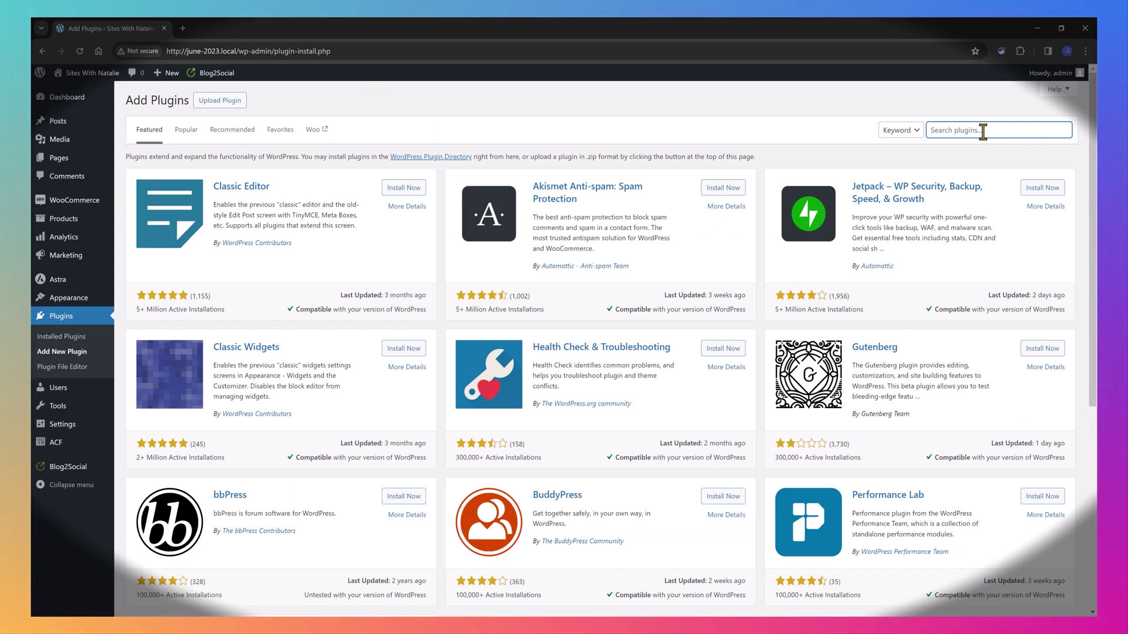
type("blog2social")
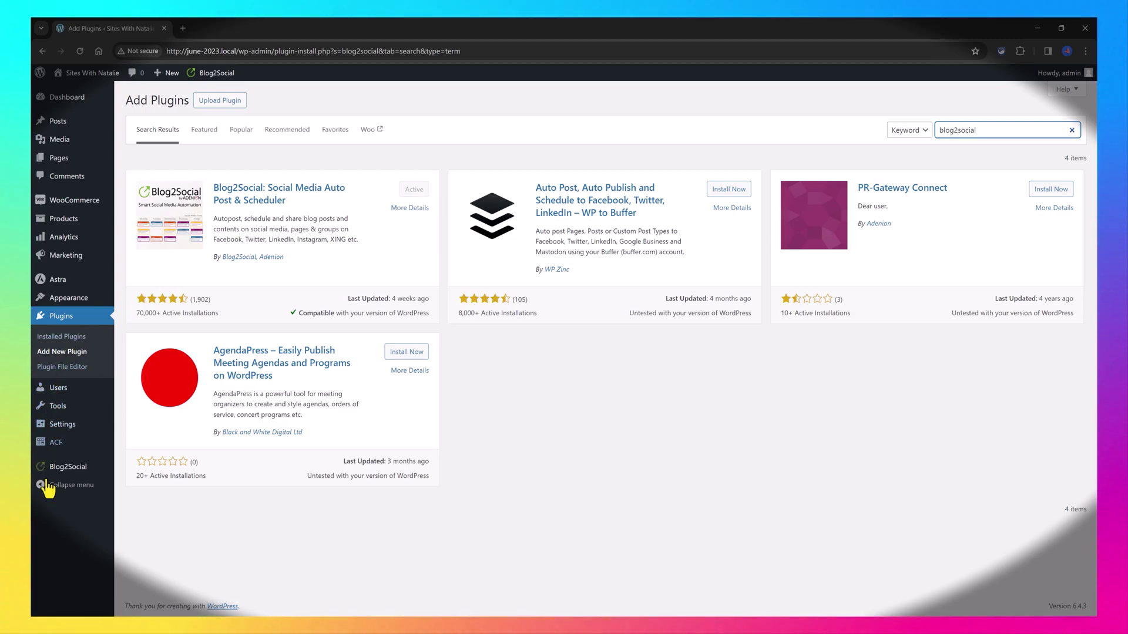
mouse_move(72, 479)
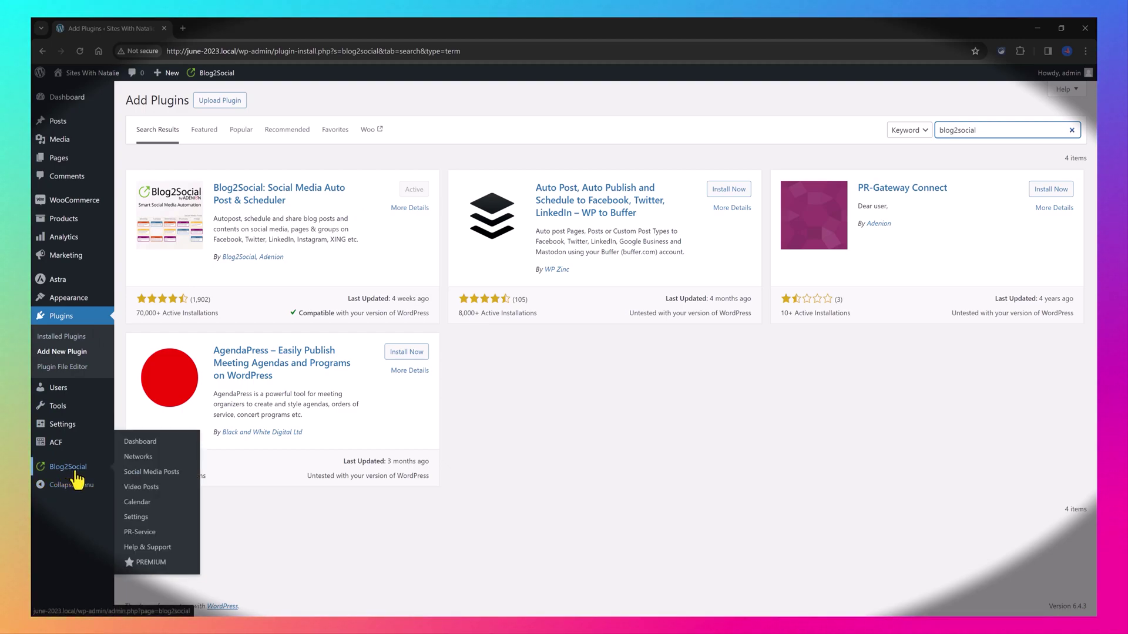
Go to the Blog2Social dashboard, then the Premium upgrade page from the sidebar.
left_click(139, 442)
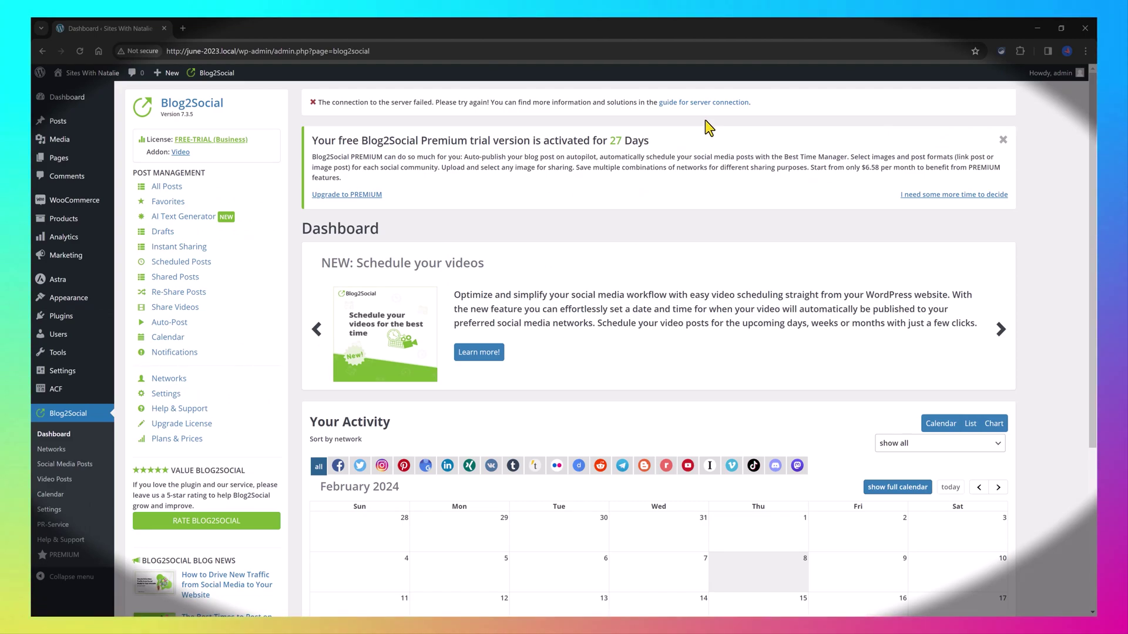
left_click(64, 554)
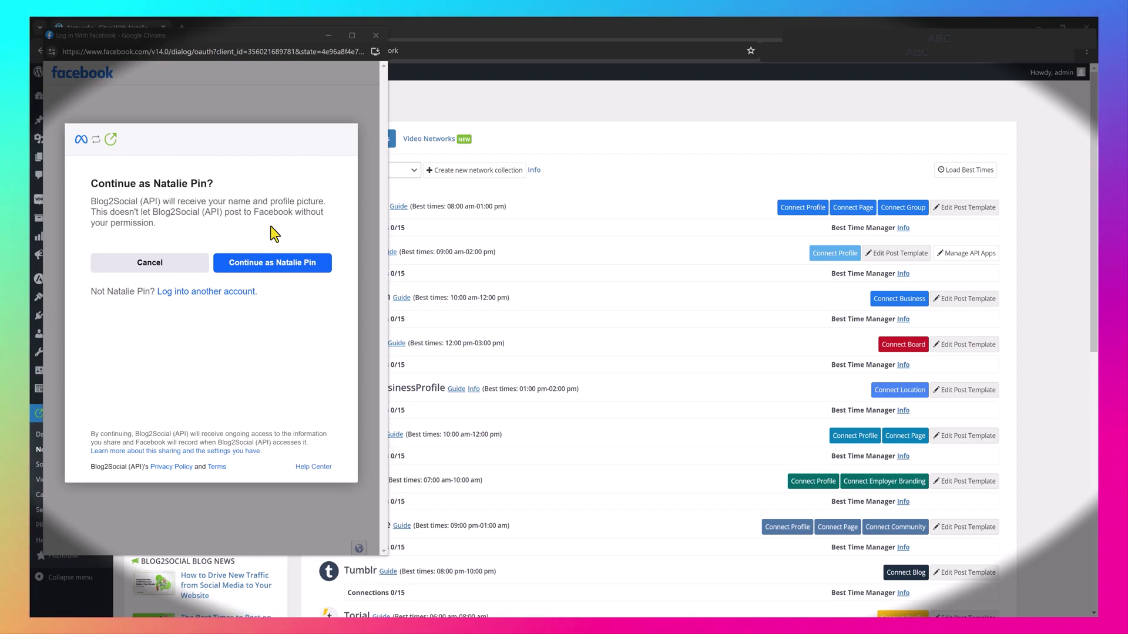
Allow Blog2Social access to the Facebook account and review the groups list.
left_click(318, 269)
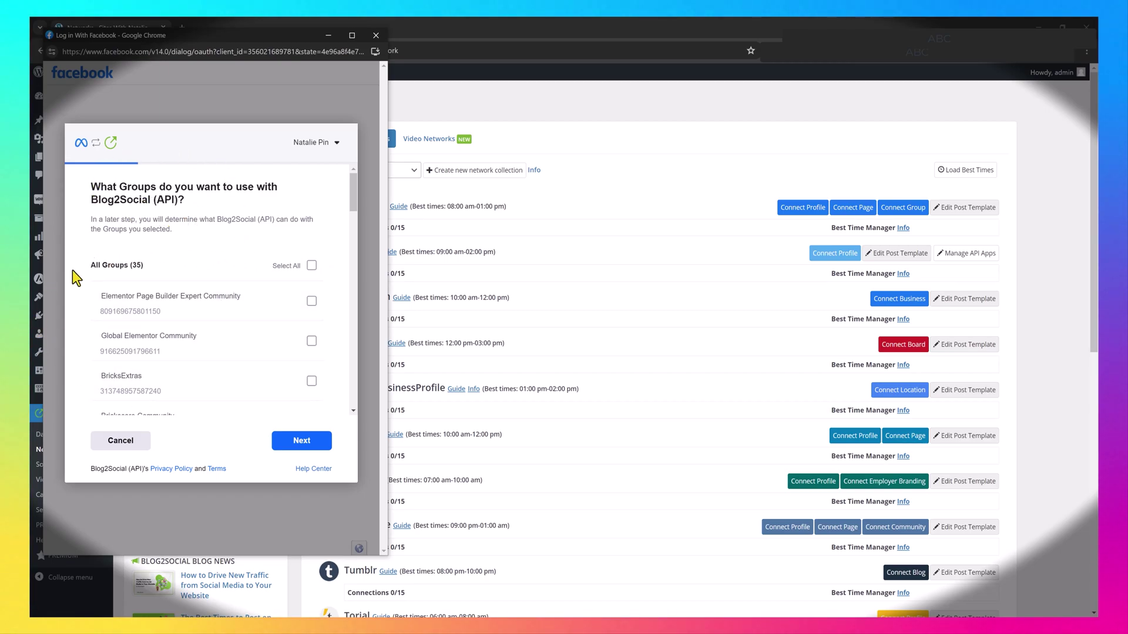
left_click_drag(352, 209, 352, 235)
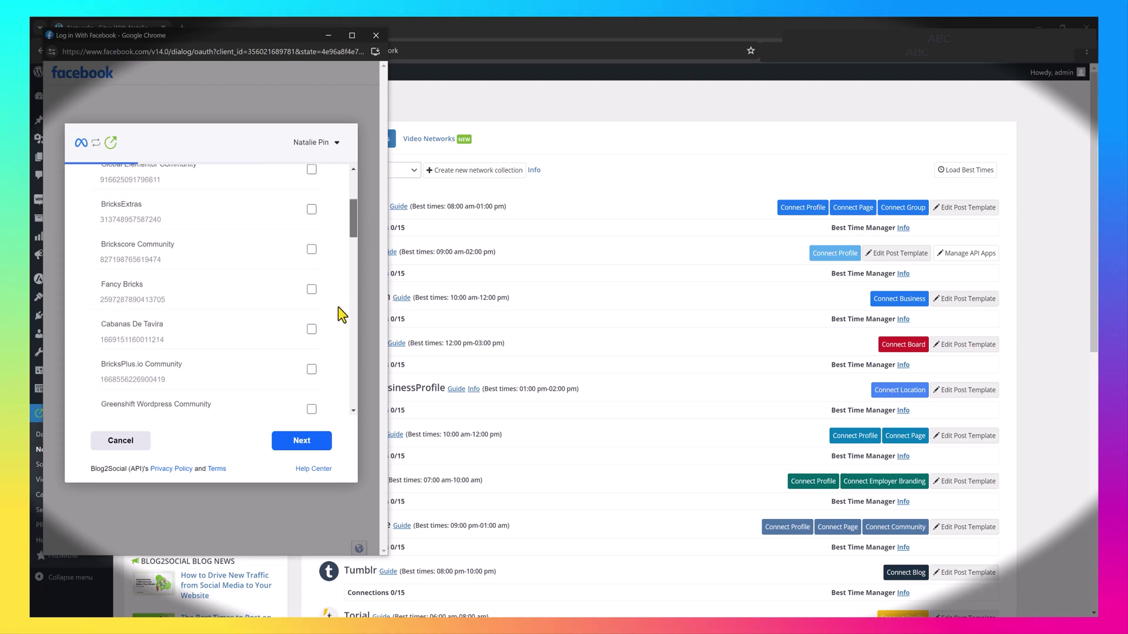
scroll(337, 307, "down", 10)
scroll(337, 401, "up", 3)
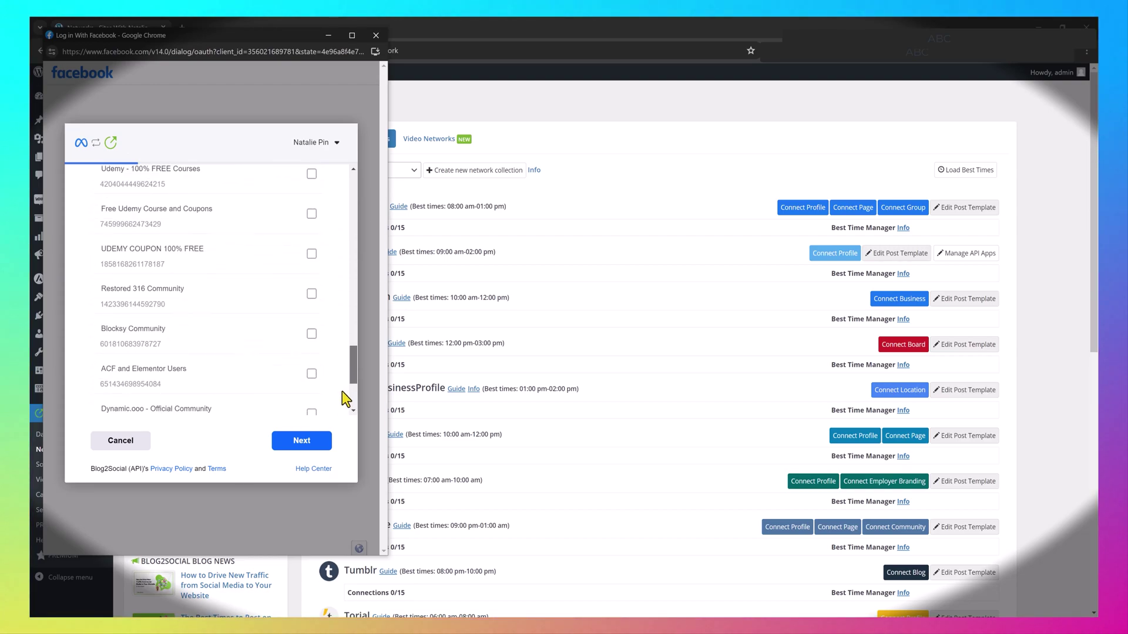
scroll(341, 405, "down", 4)
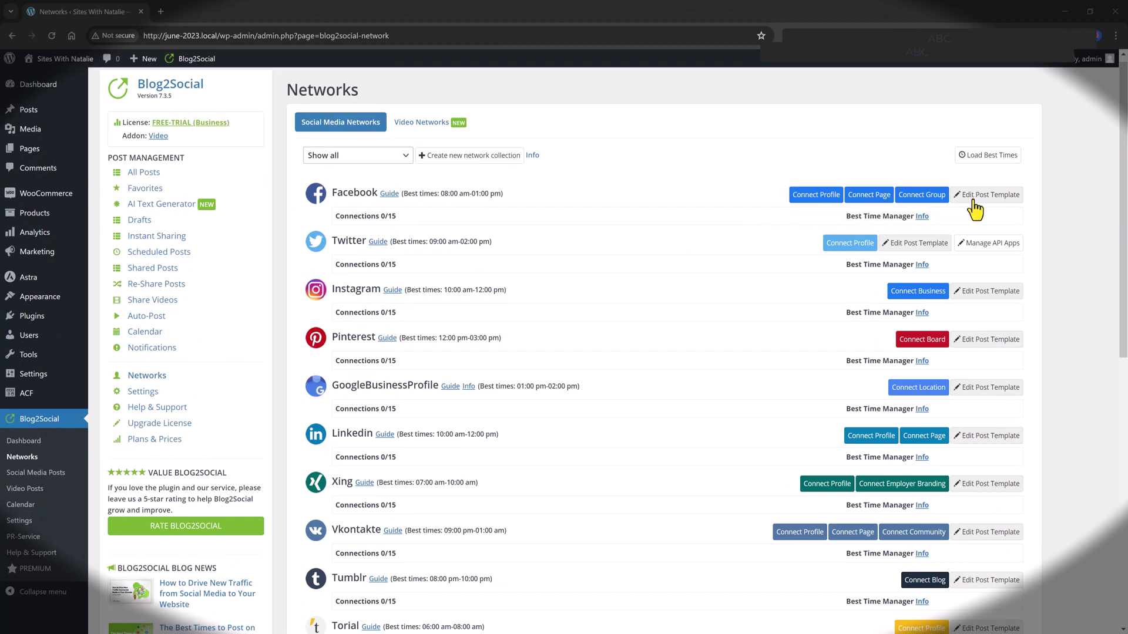
left_click_drag(1123, 182, 1103, 435)
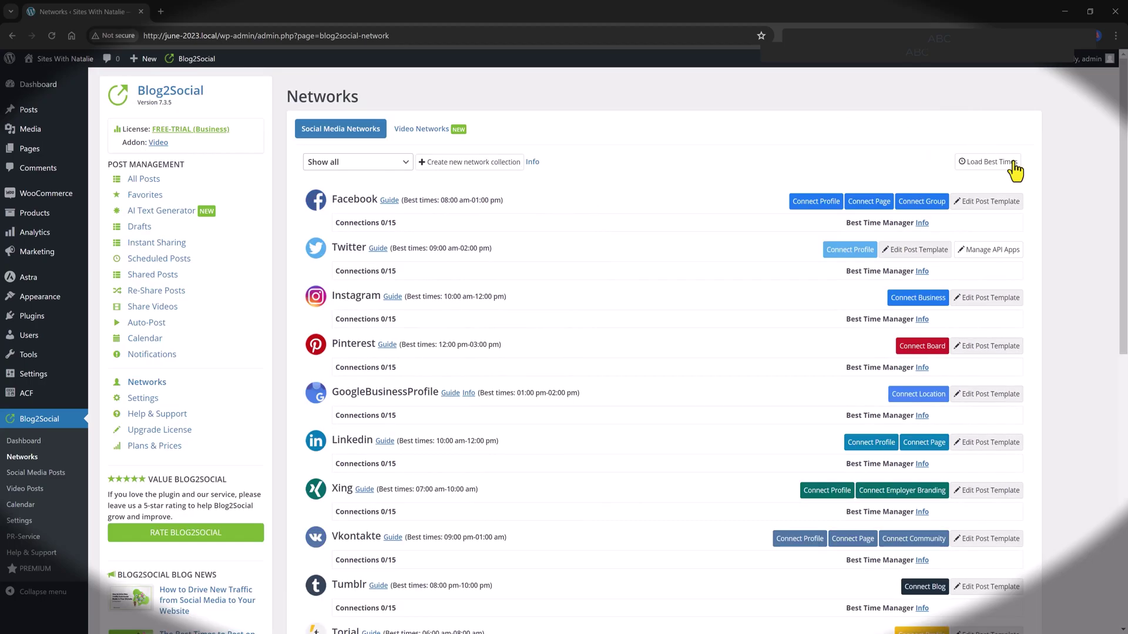
Bring up the Facebook Edit Post Template editor and look over its settings.
left_click(986, 202)
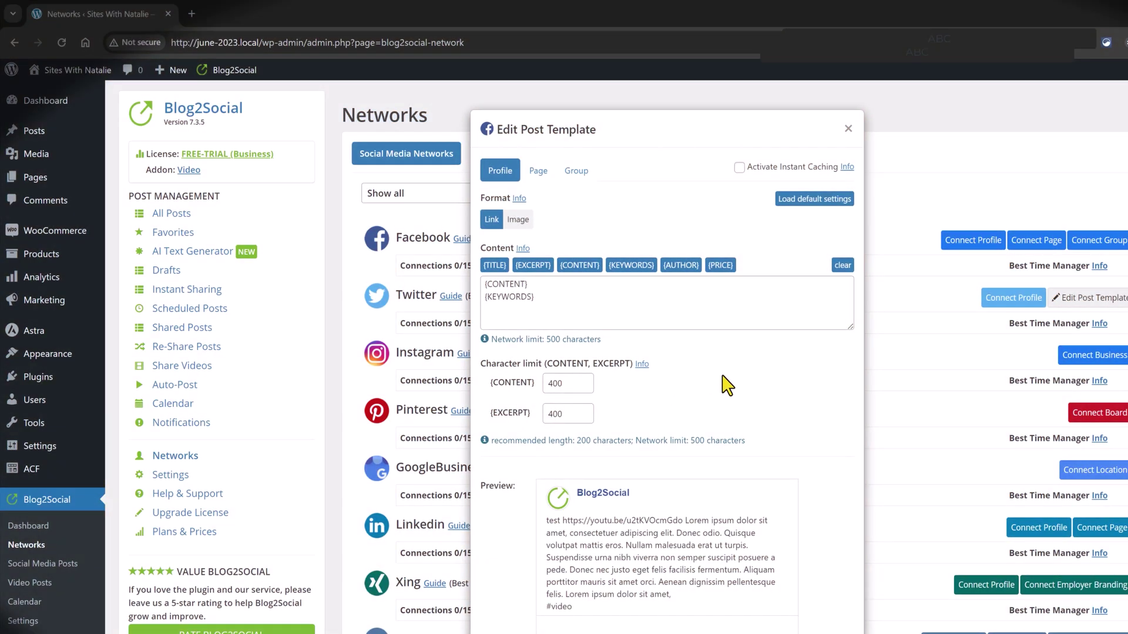
scroll(729, 385, "down", 3)
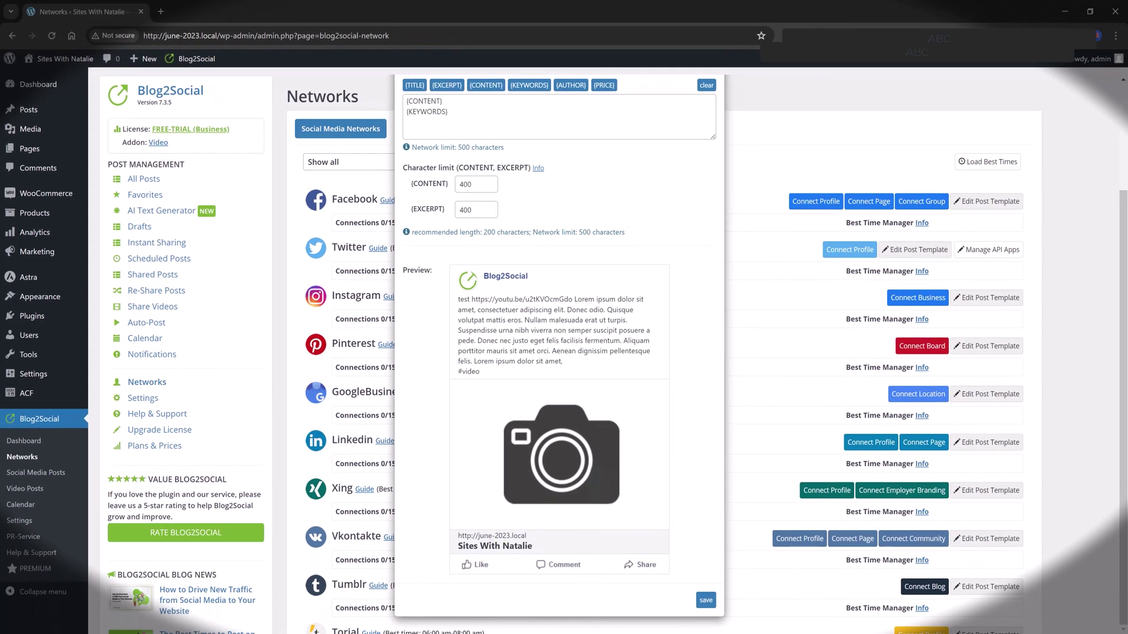
scroll(558, 352, "up", 3)
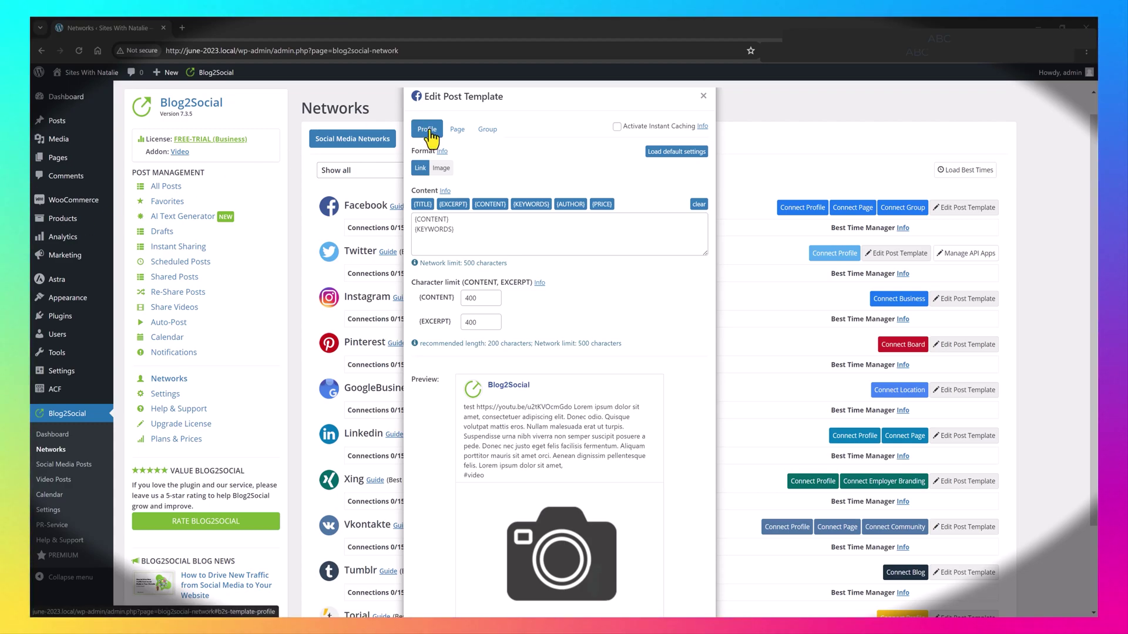
Clear the Facebook template and rebuild it as {TITLE}{EXCERPT}{CONTENT}{KEYWORDS}{AUTHOR}{PRICE}.
left_click(423, 206)
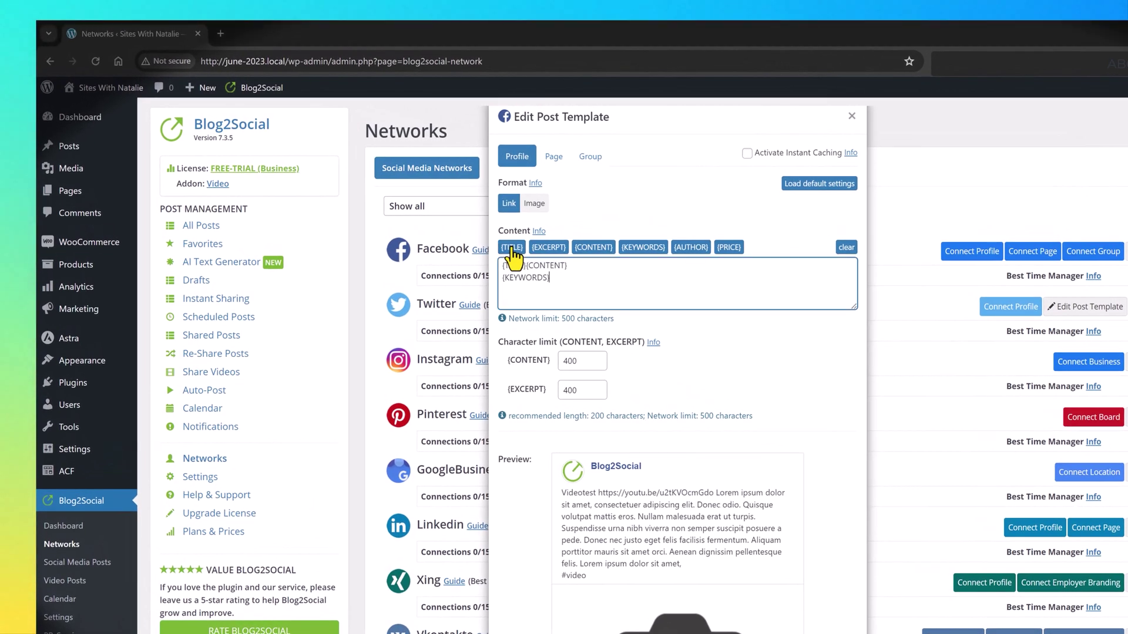
left_click(526, 267)
key("Return")
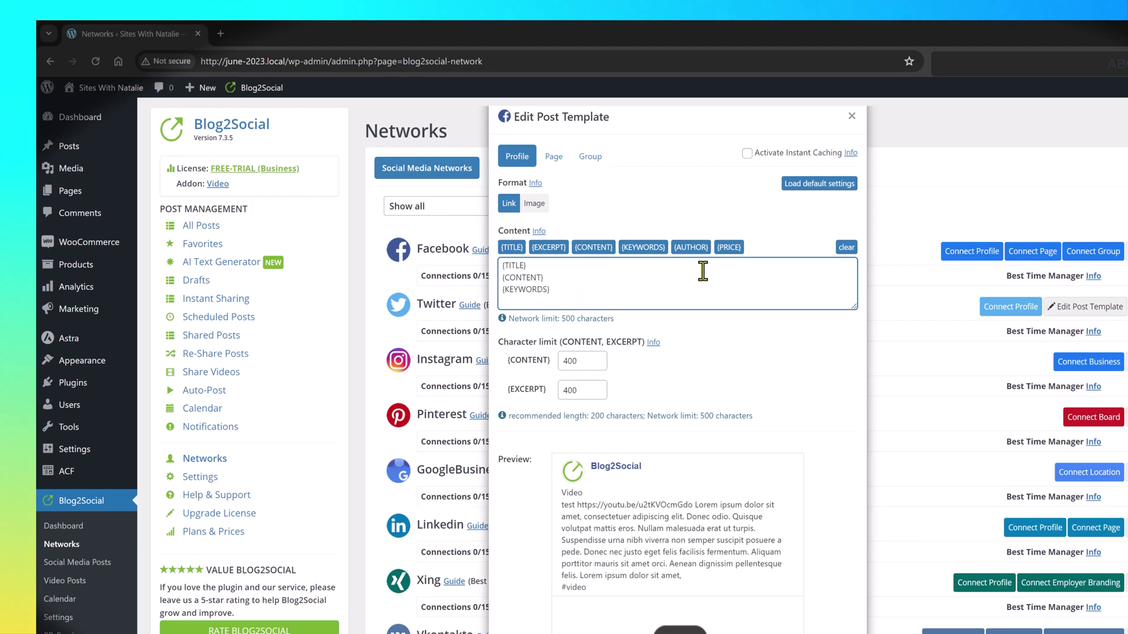
left_click(696, 249)
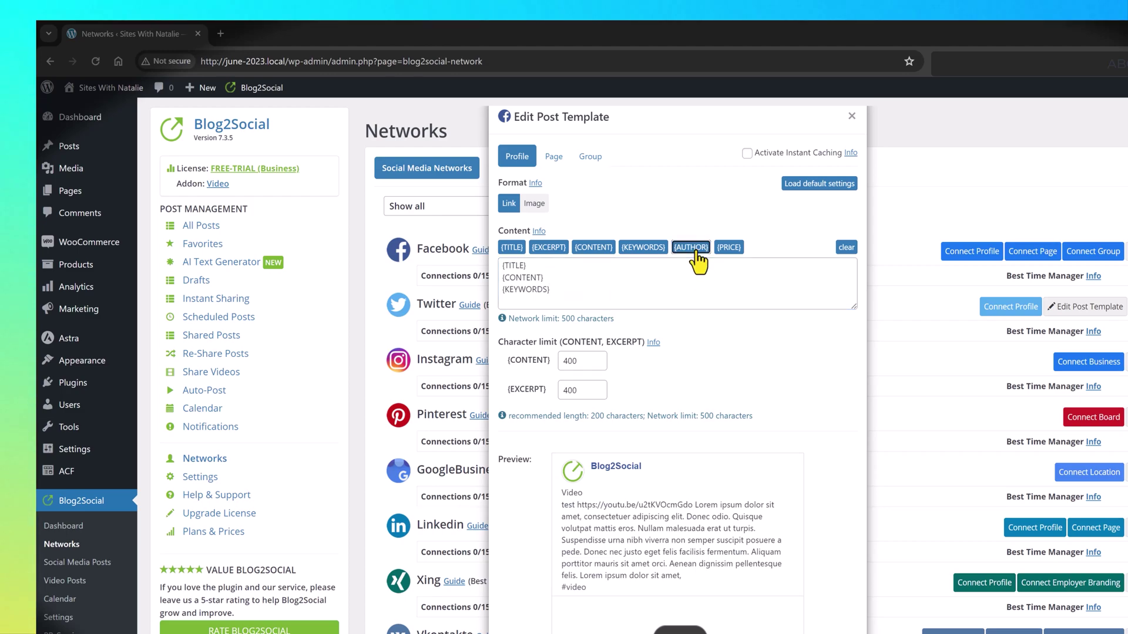
left_click(728, 276)
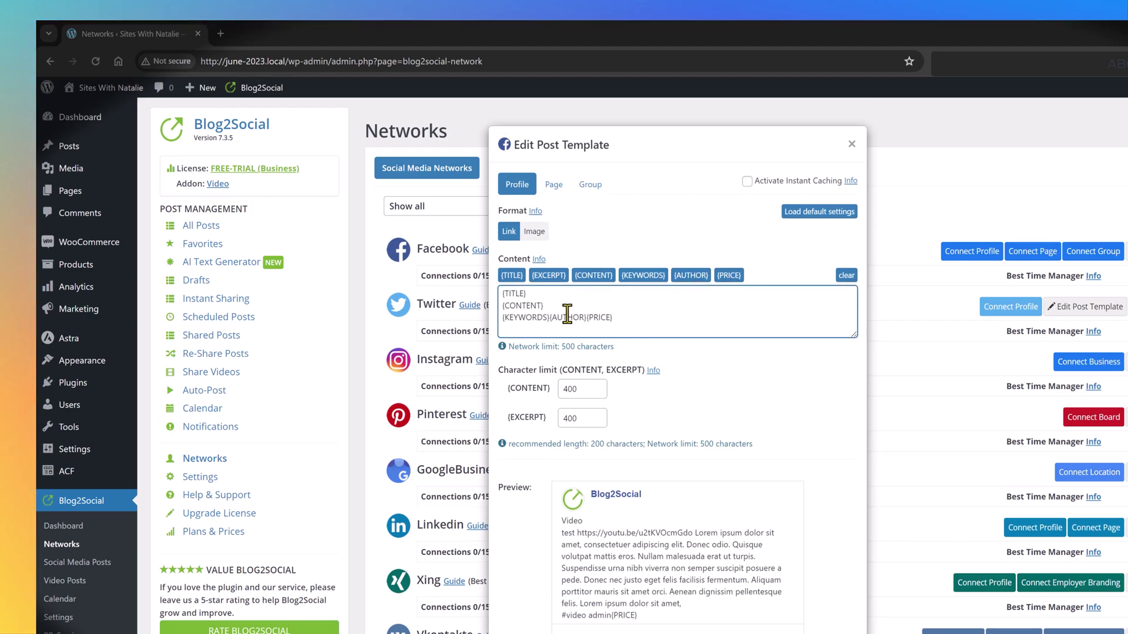
left_click(847, 275)
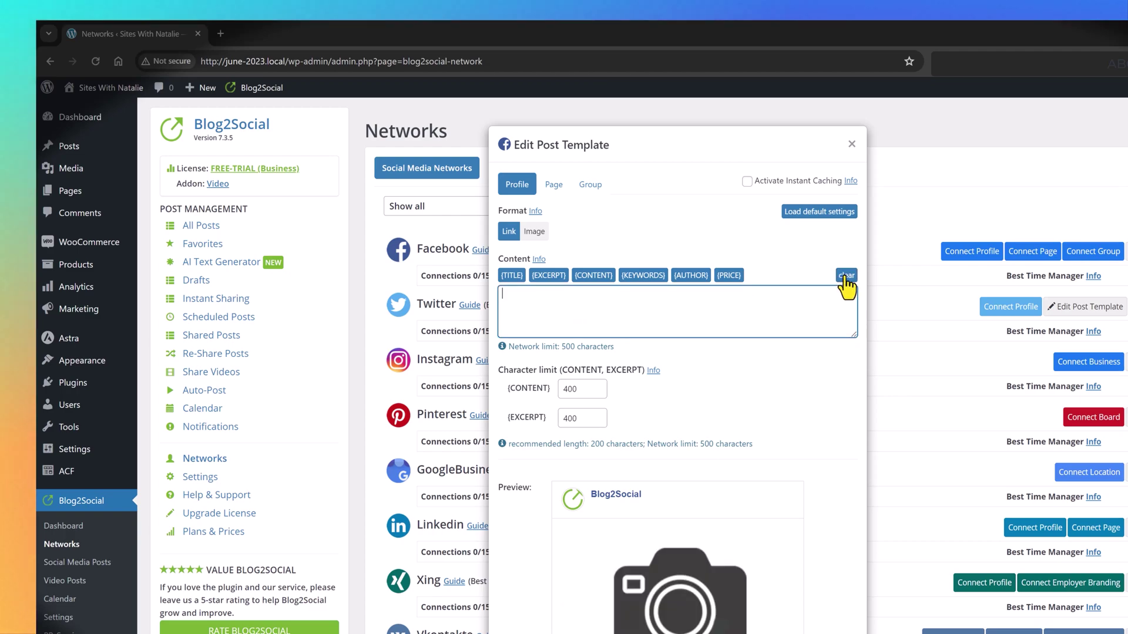
left_click(515, 276)
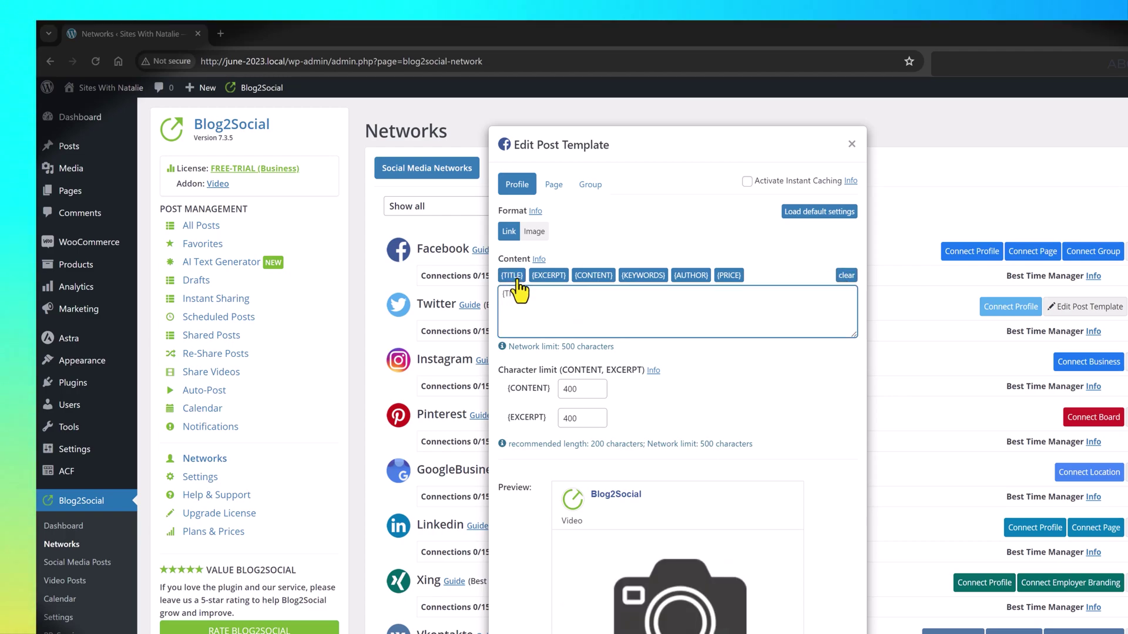
left_click(552, 276)
left_click(595, 276)
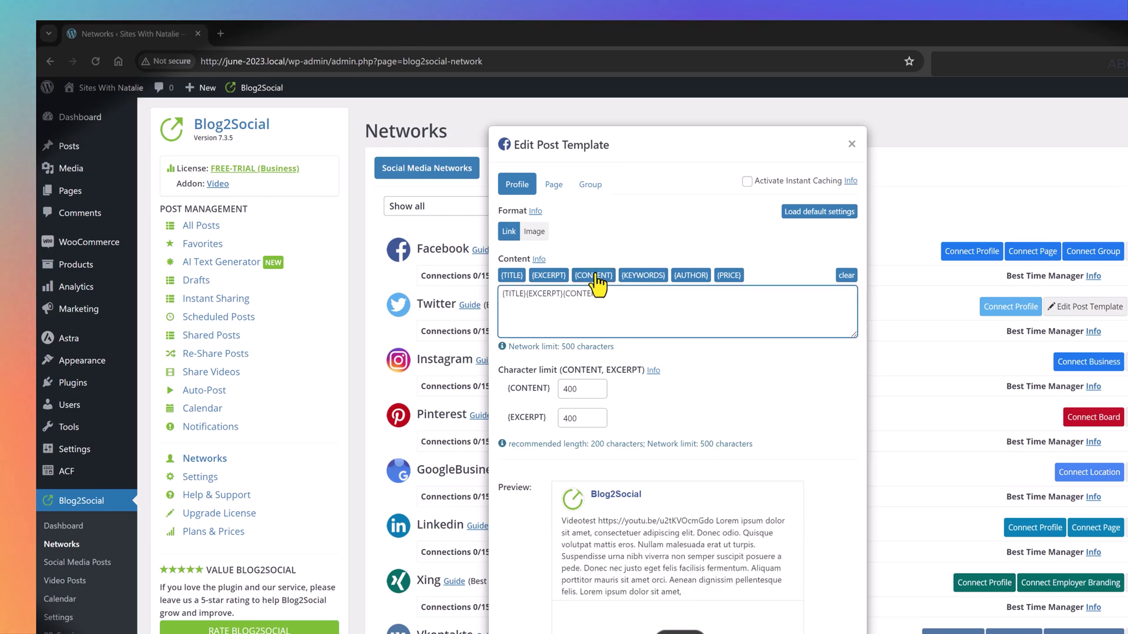
left_click(643, 280)
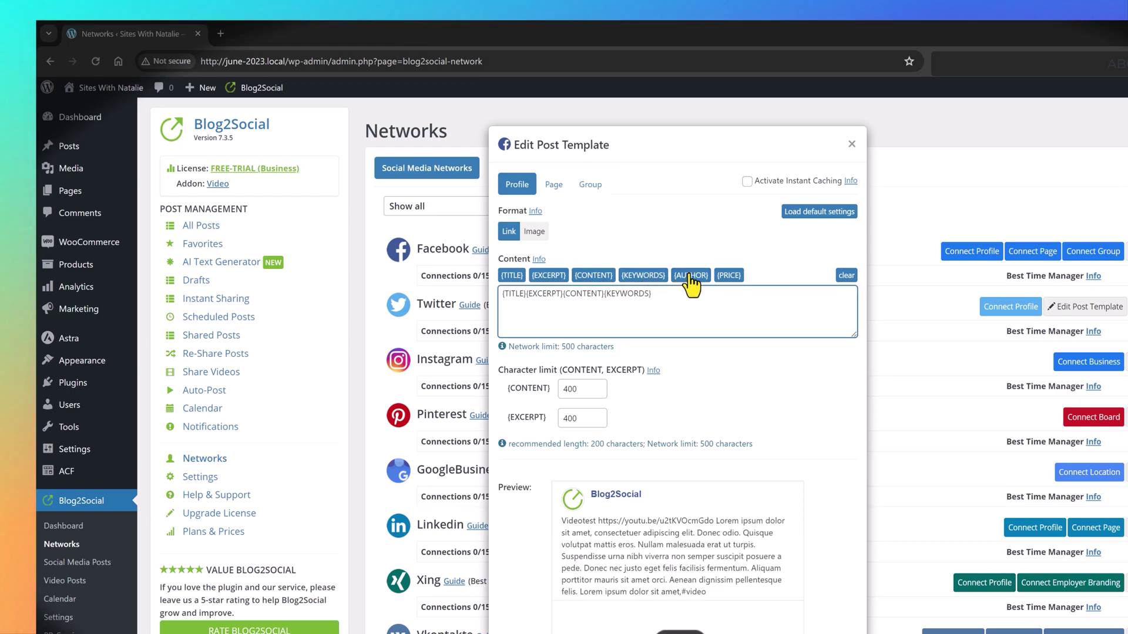
left_click(690, 279)
left_click(729, 276)
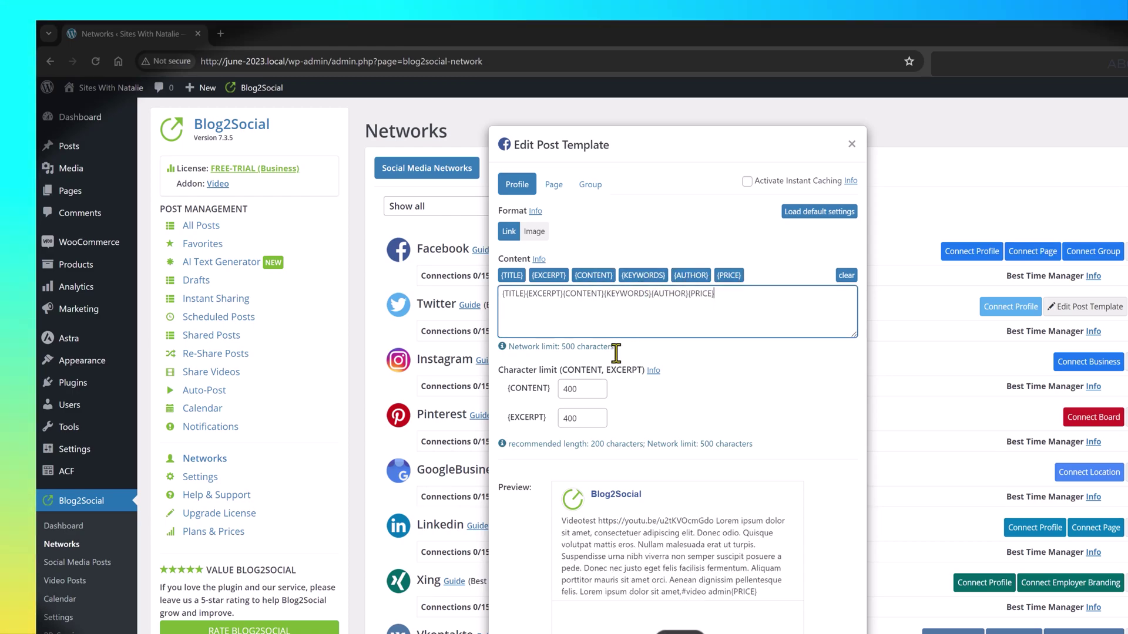
Lower the content and excerpt character limits to 200.
double_click(576, 390)
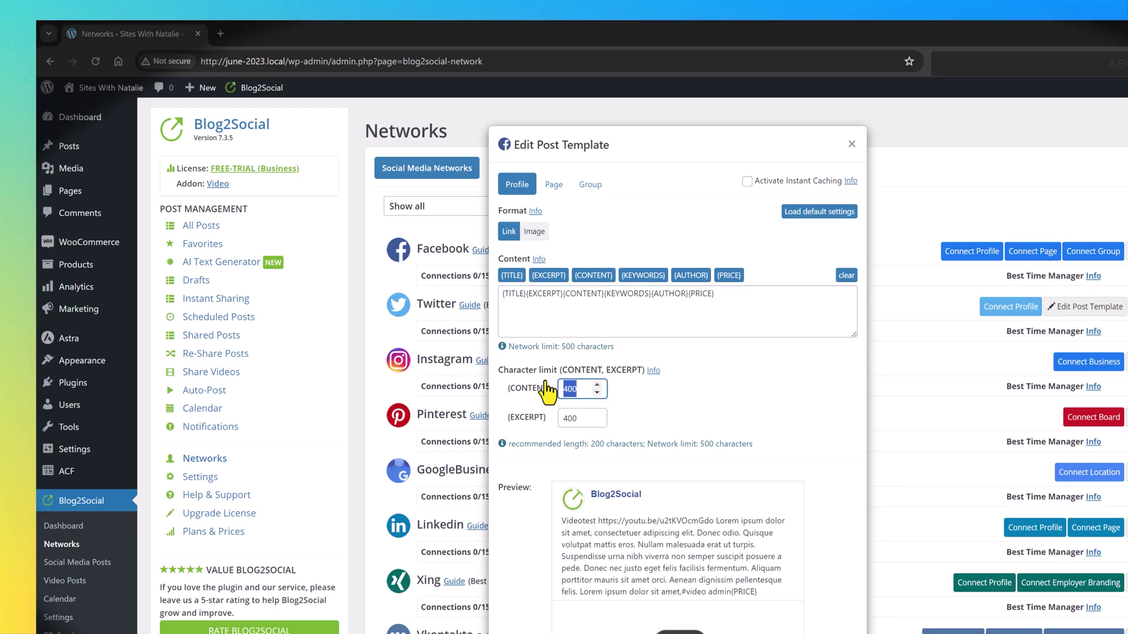
type("200")
key("Tab")
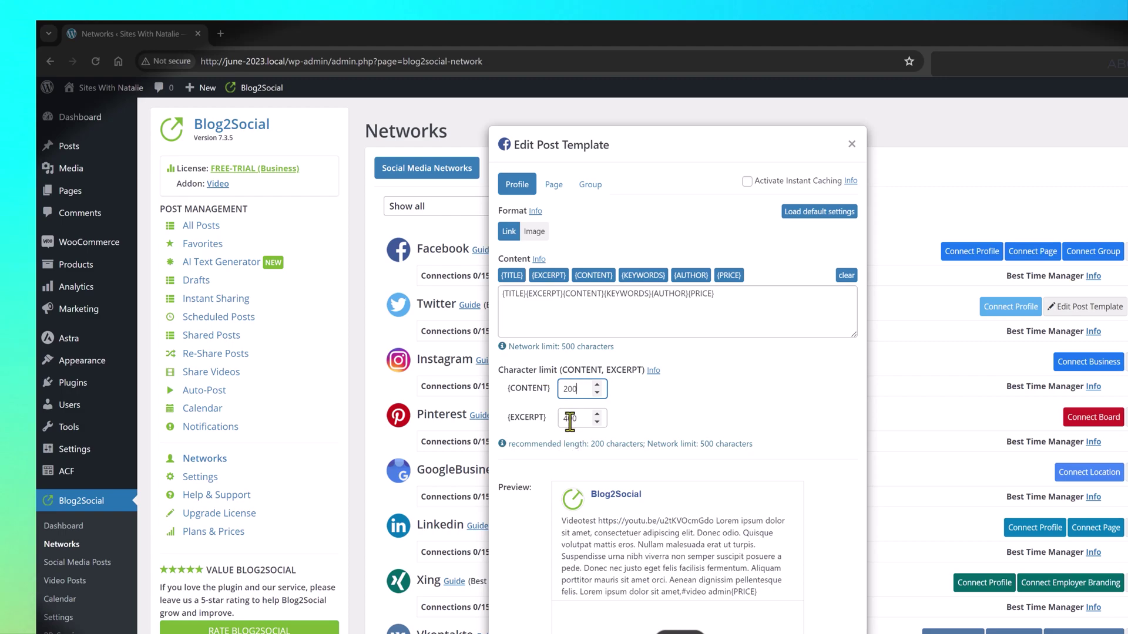
type("20")
scroll(717, 390, "down", 2)
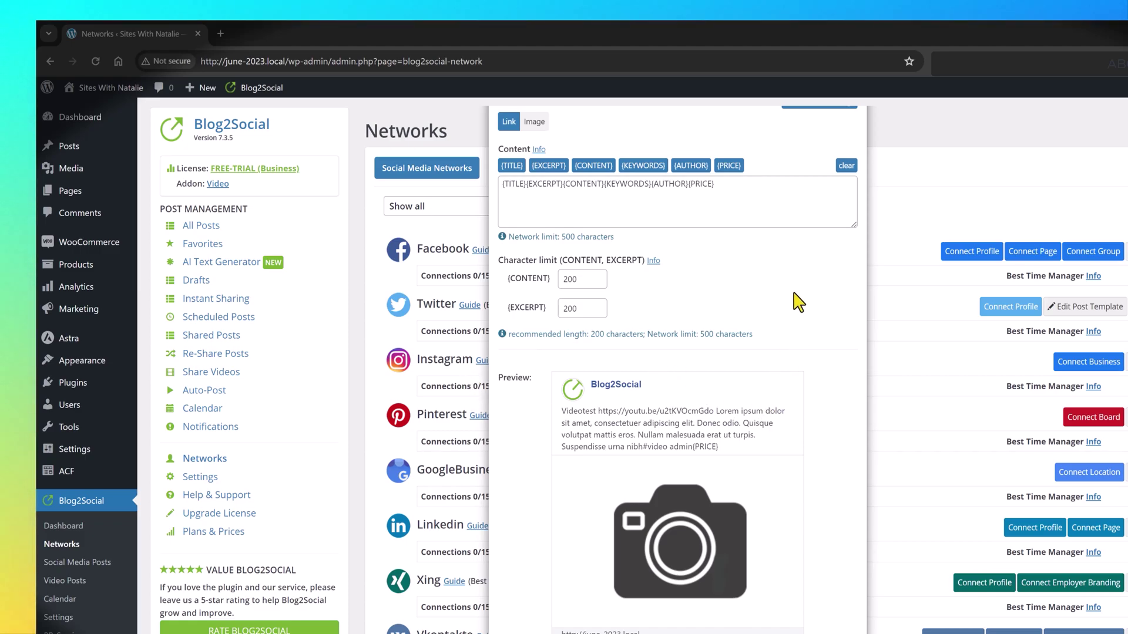
scroll(846, 264, "up", 2)
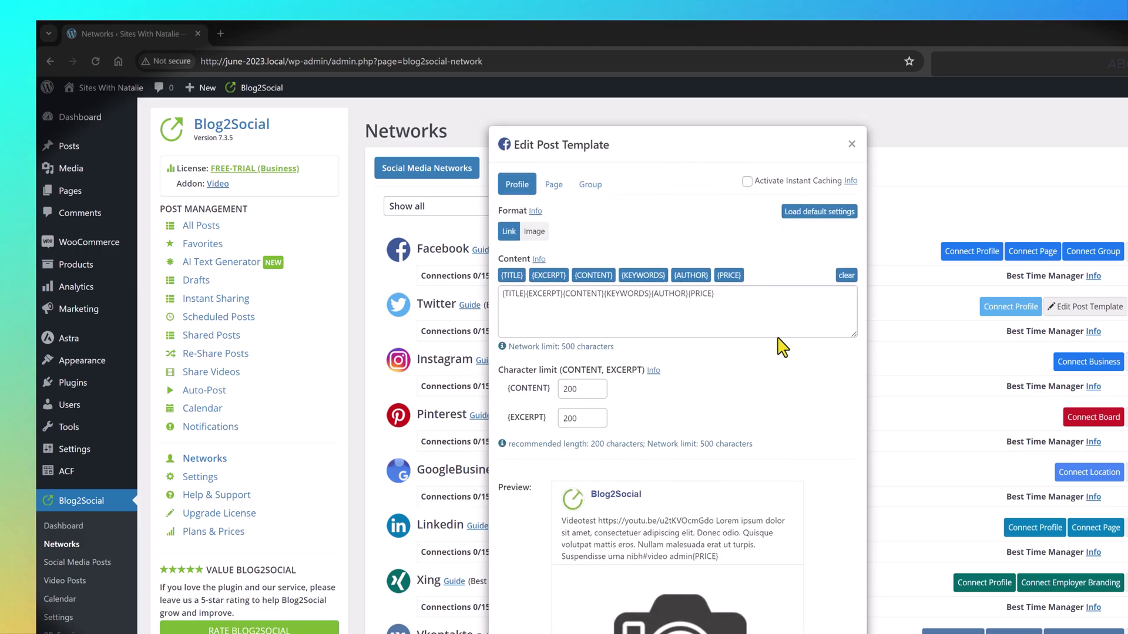
scroll(778, 343, "down", 3)
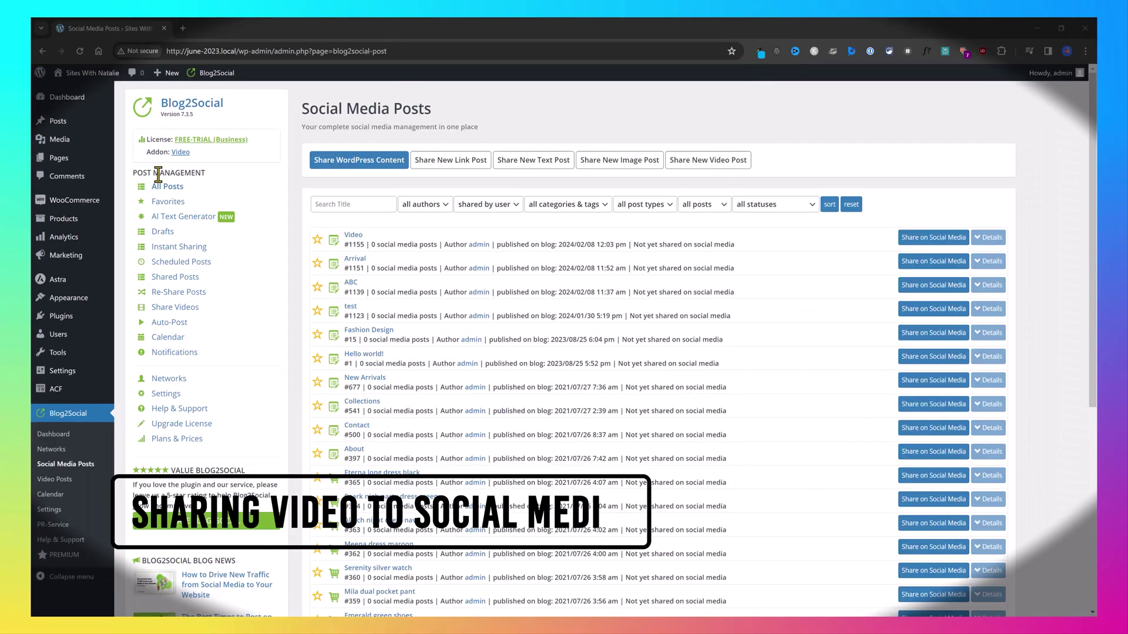
In Social Media Posts, check the author, shared-by and category filters, then choose 'not yet shared'.
left_click(164, 187)
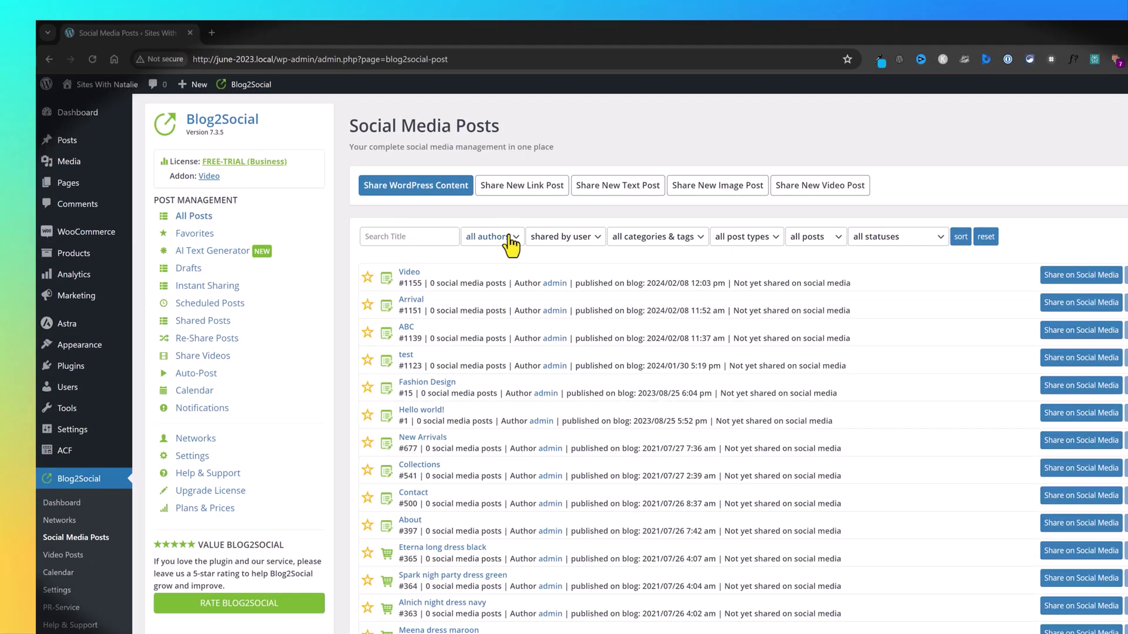
left_click(488, 237)
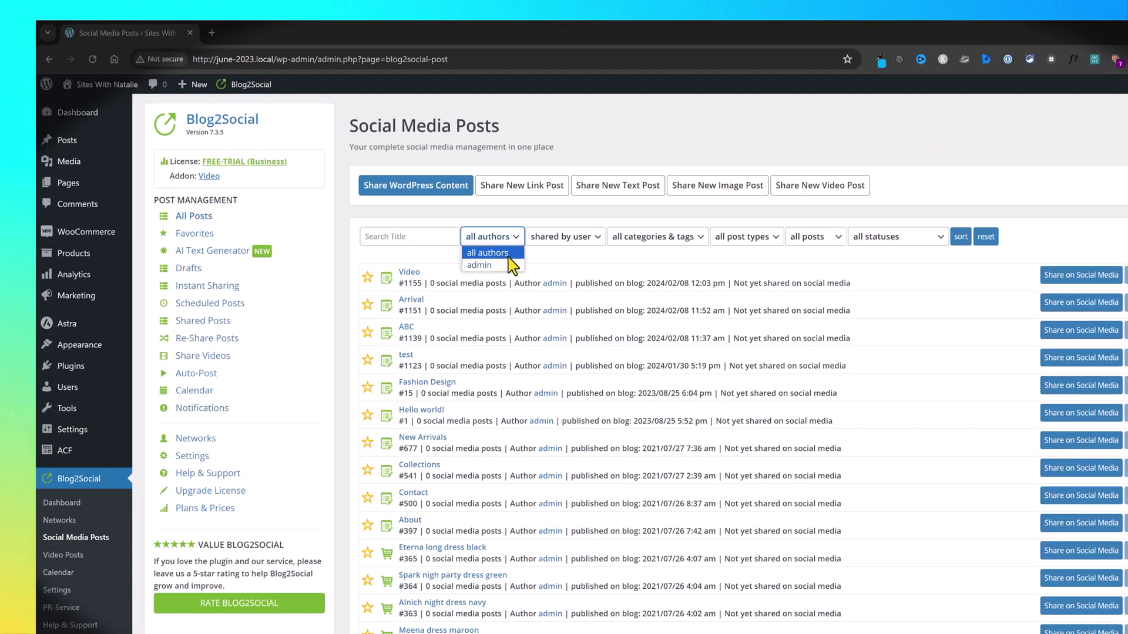
left_click(594, 238)
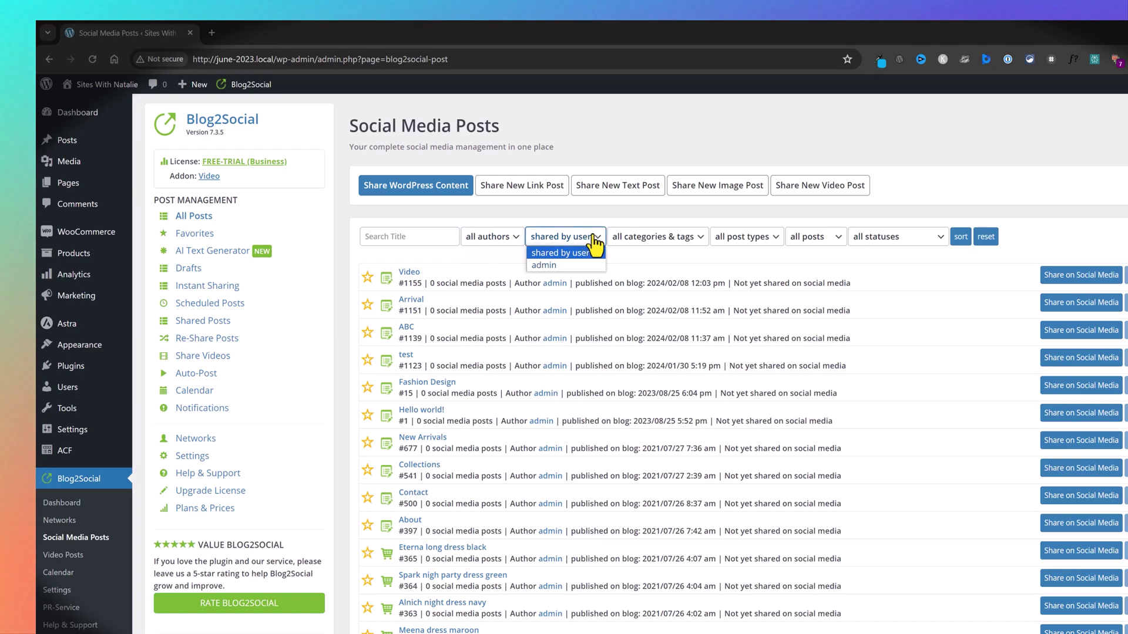
left_click(686, 237)
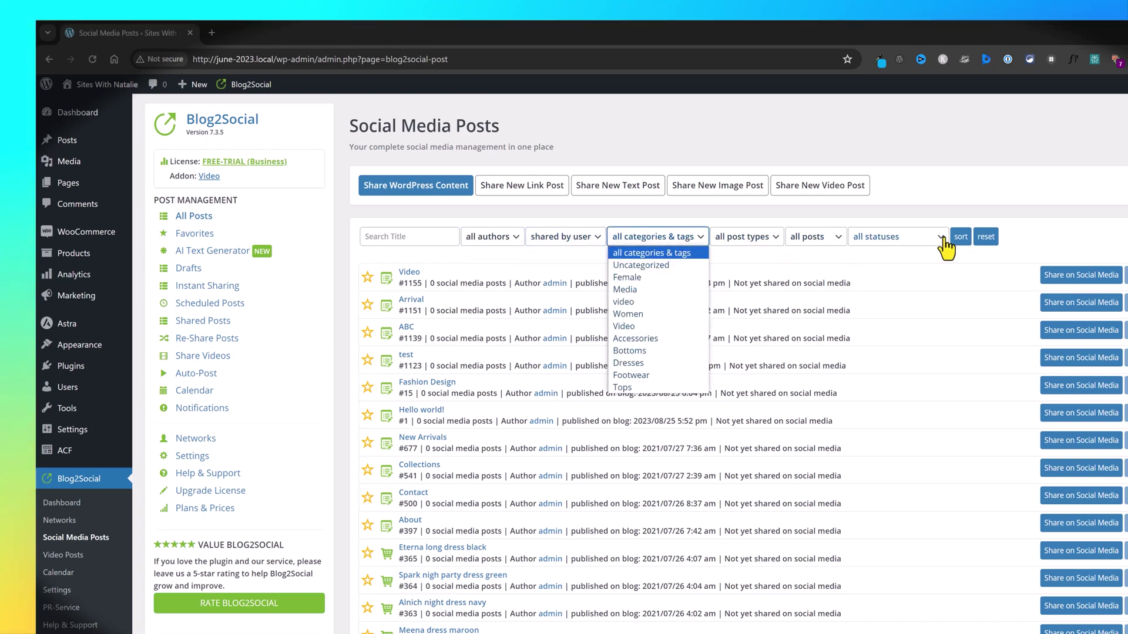
left_click(906, 241)
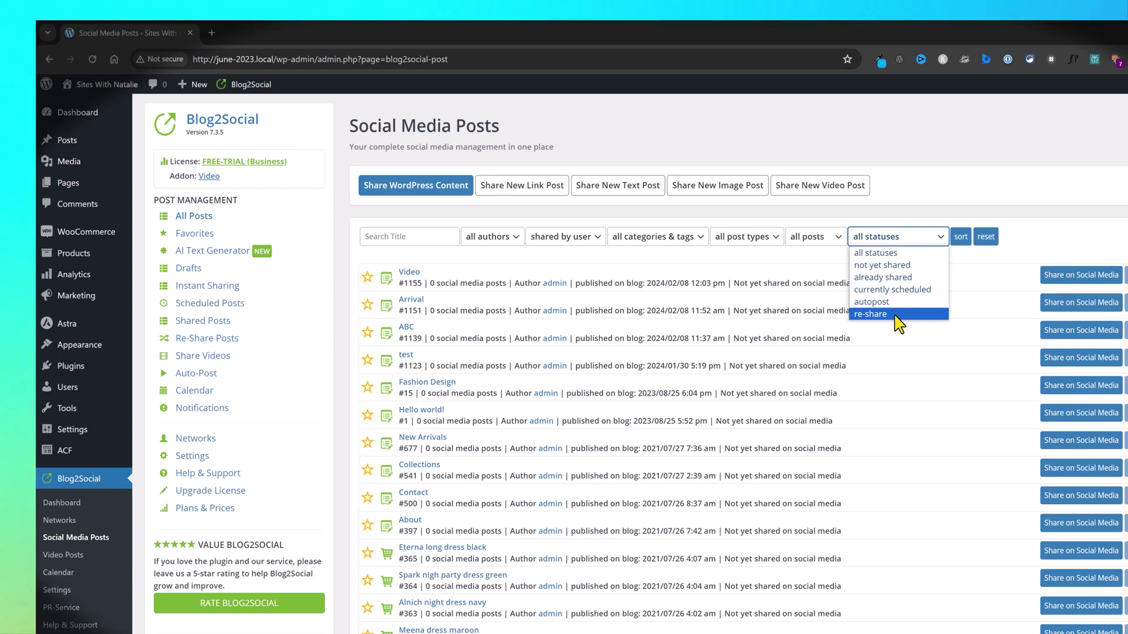
left_click(893, 265)
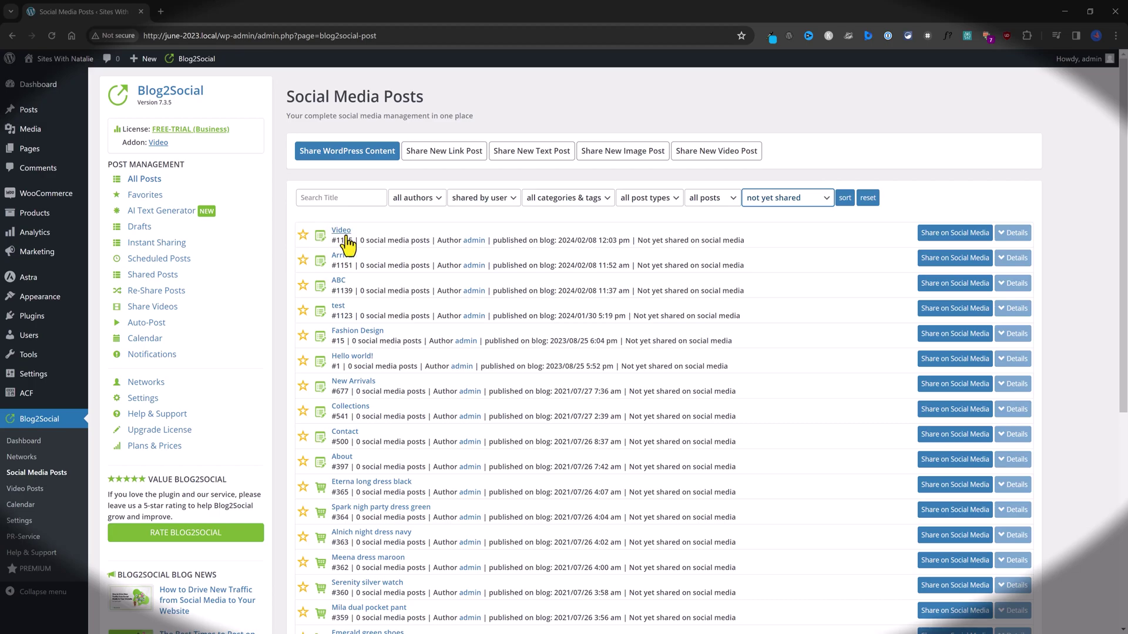
From the Video post's sharing page, start connecting a Facebook profile to Blog2Social.
left_click(952, 234)
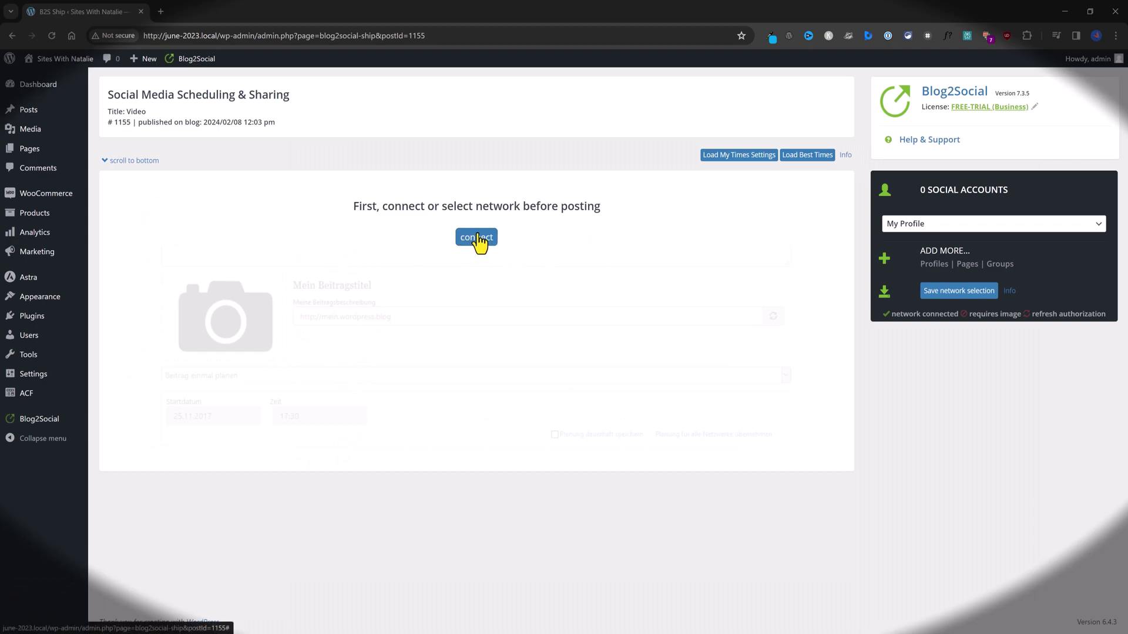
left_click(476, 238)
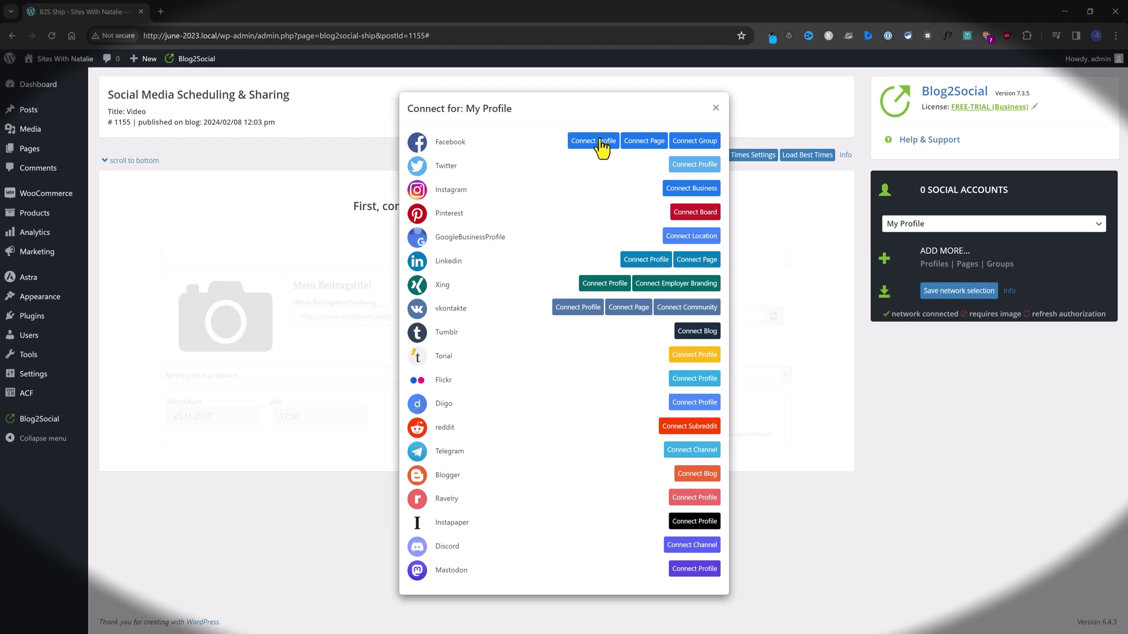
left_click(574, 144)
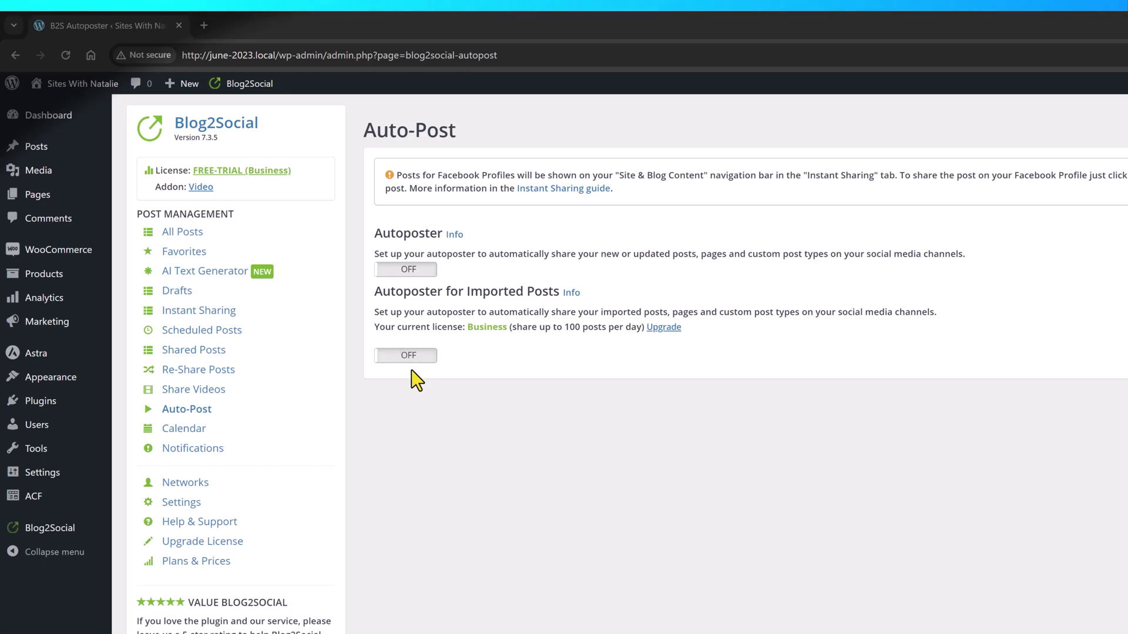
Switch the Auto-Post page's Autoposter toggle from OFF to ON.
left_click(415, 272)
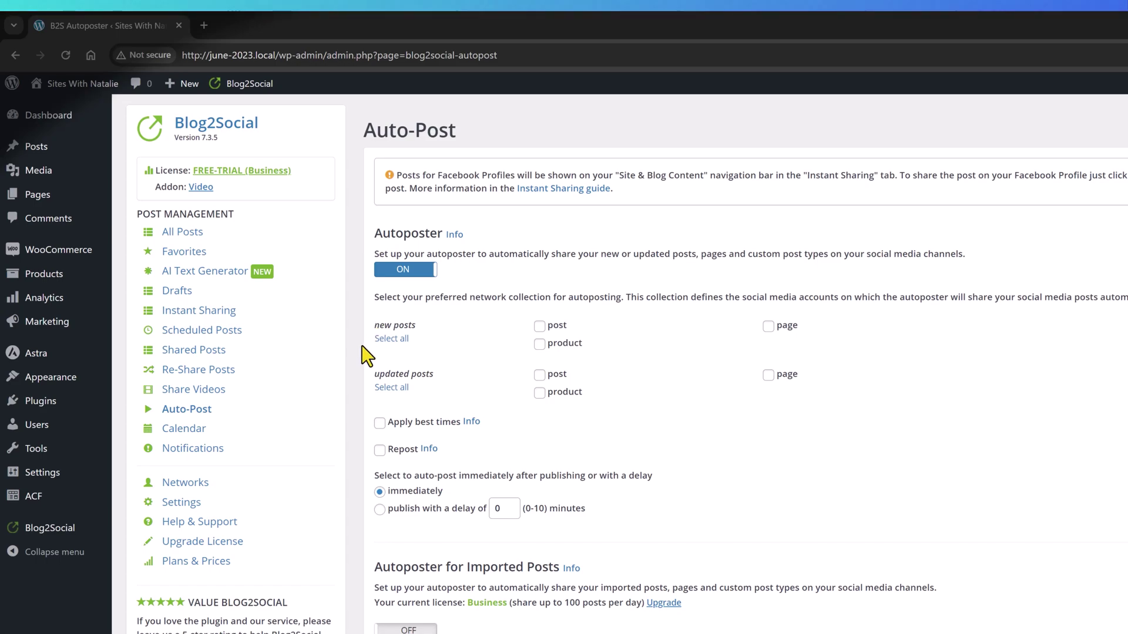
Tick the 'post' type under both new posts and updated posts in the Autoposter.
left_click(538, 327)
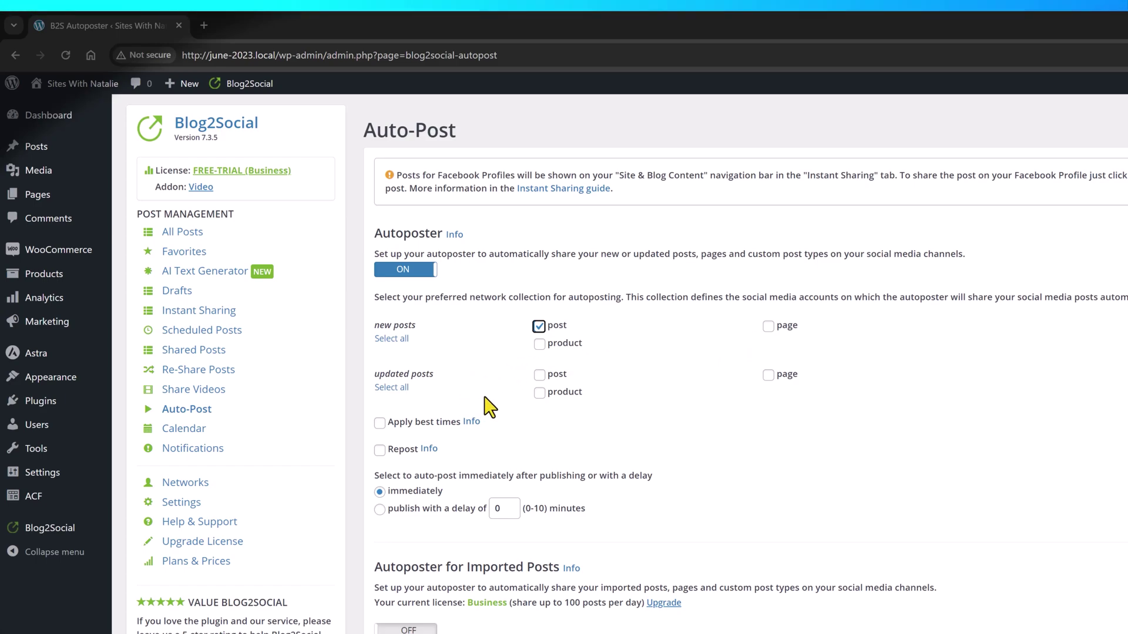
left_click(539, 375)
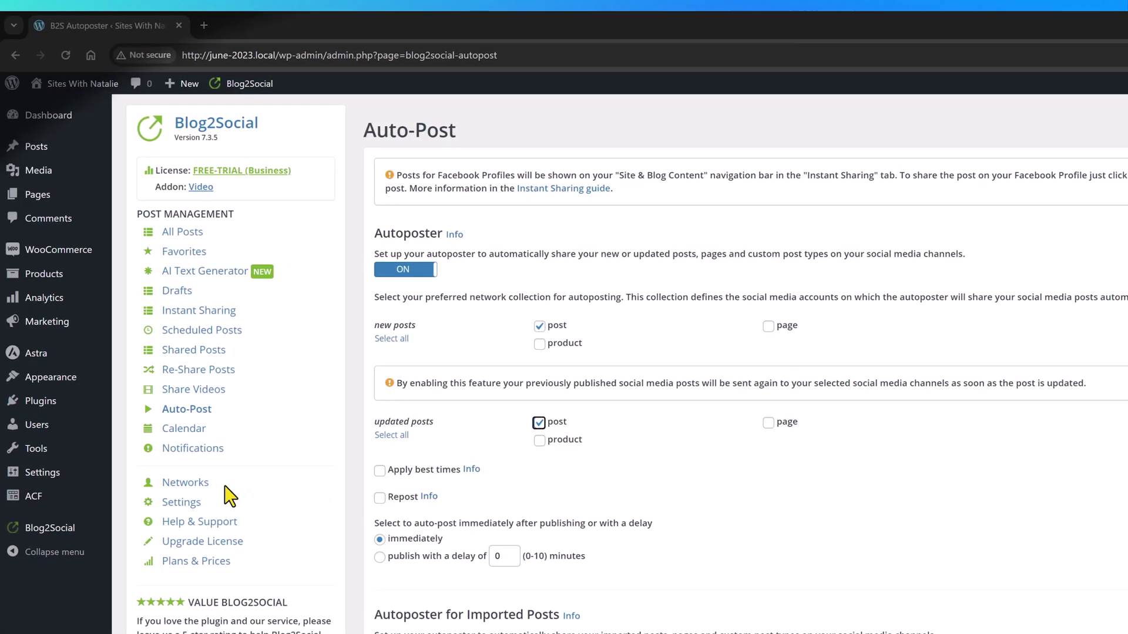
In Blog2Social Settings, keep the personal time zone at Africa/Abidjan.
left_click(183, 504)
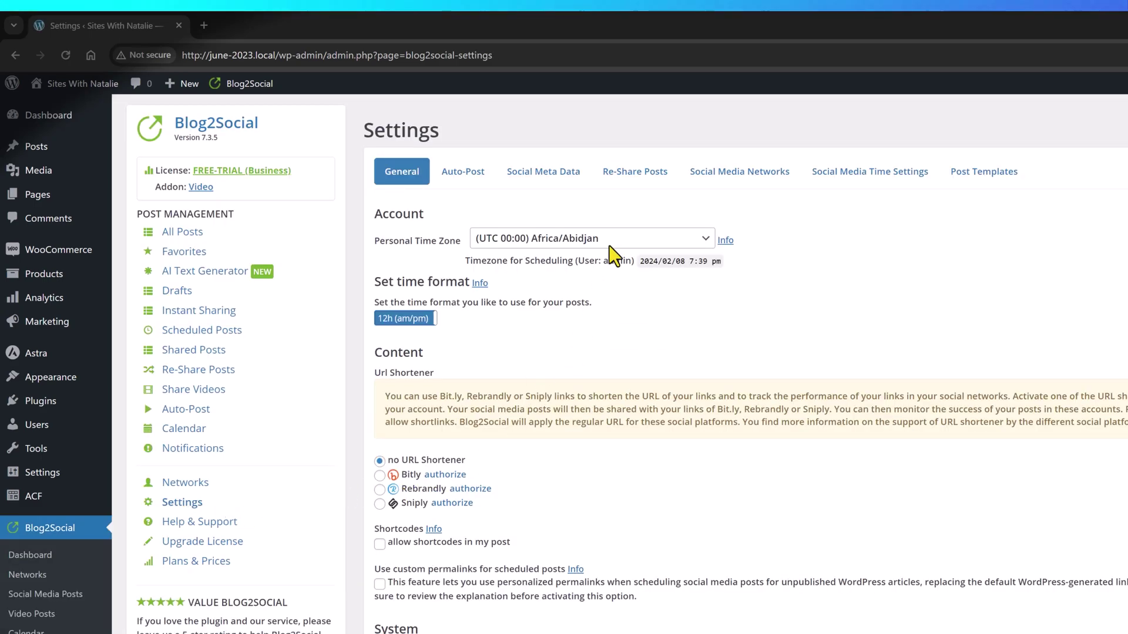
left_click(635, 242)
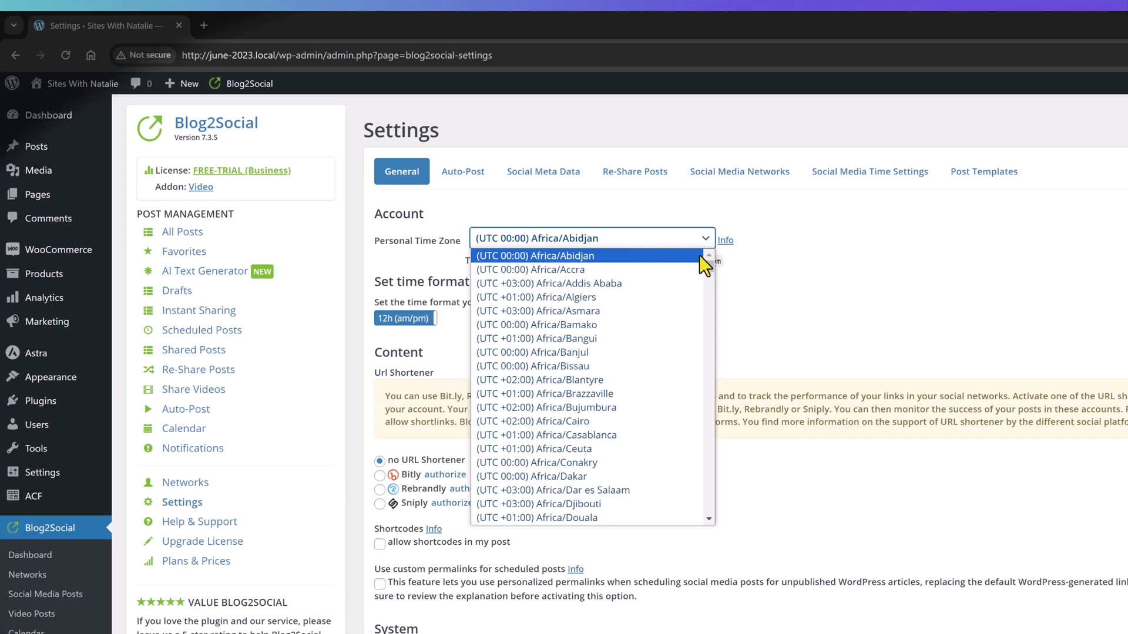
left_click_drag(709, 266, 709, 279)
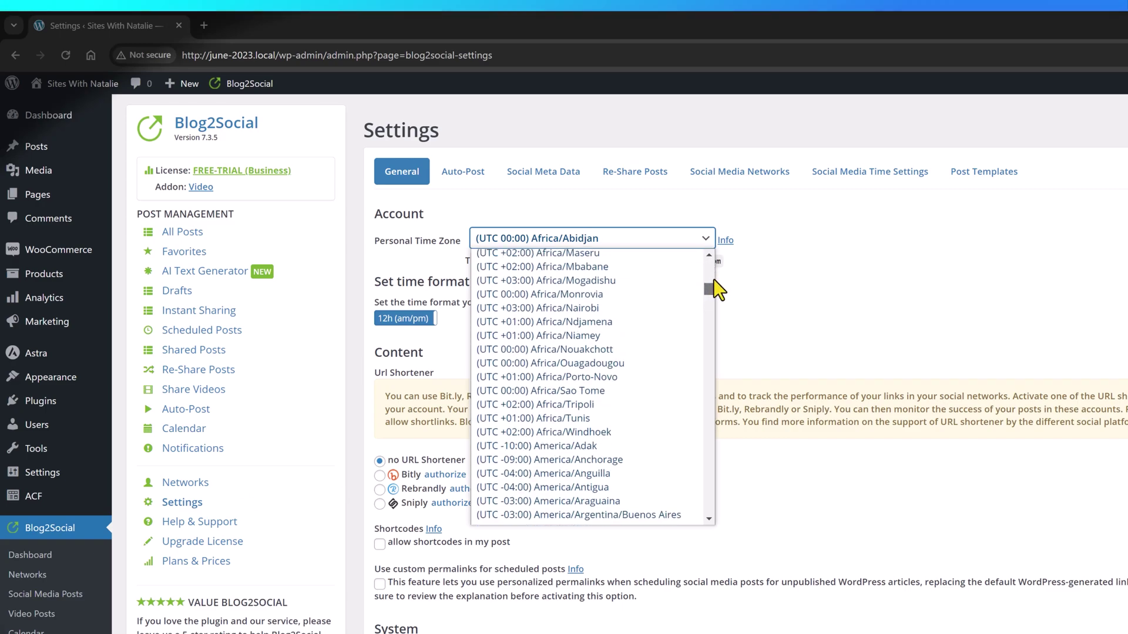
left_click_drag(713, 279, 949, 299)
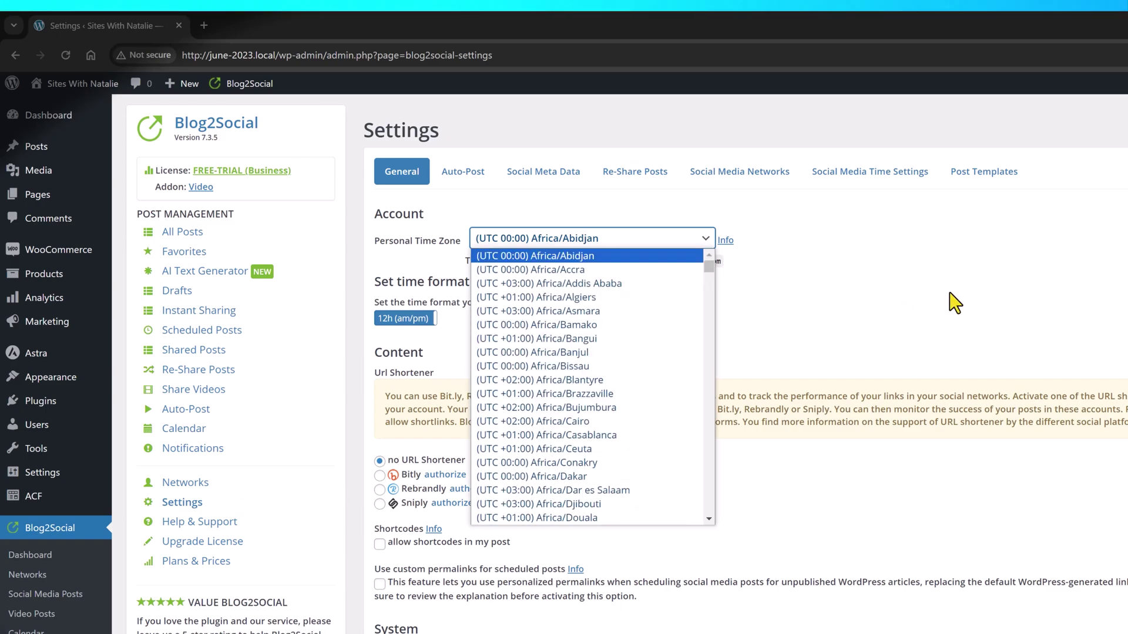
left_click(950, 294)
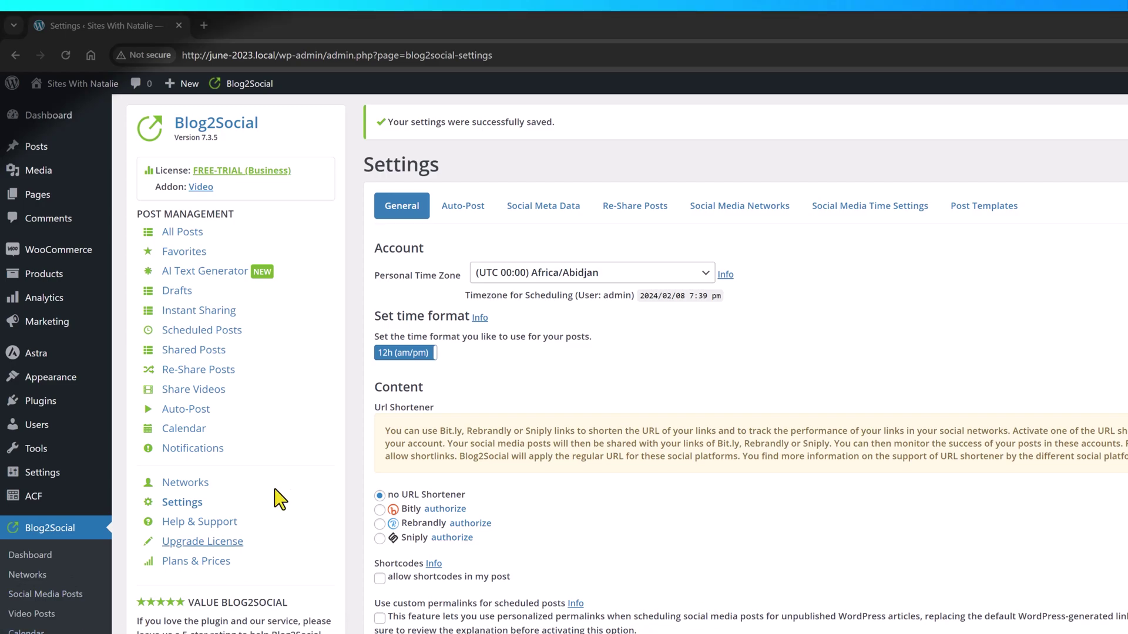
Back on Auto-Post, enable Repost with the schedule kept at Day 1.
left_click(206, 408)
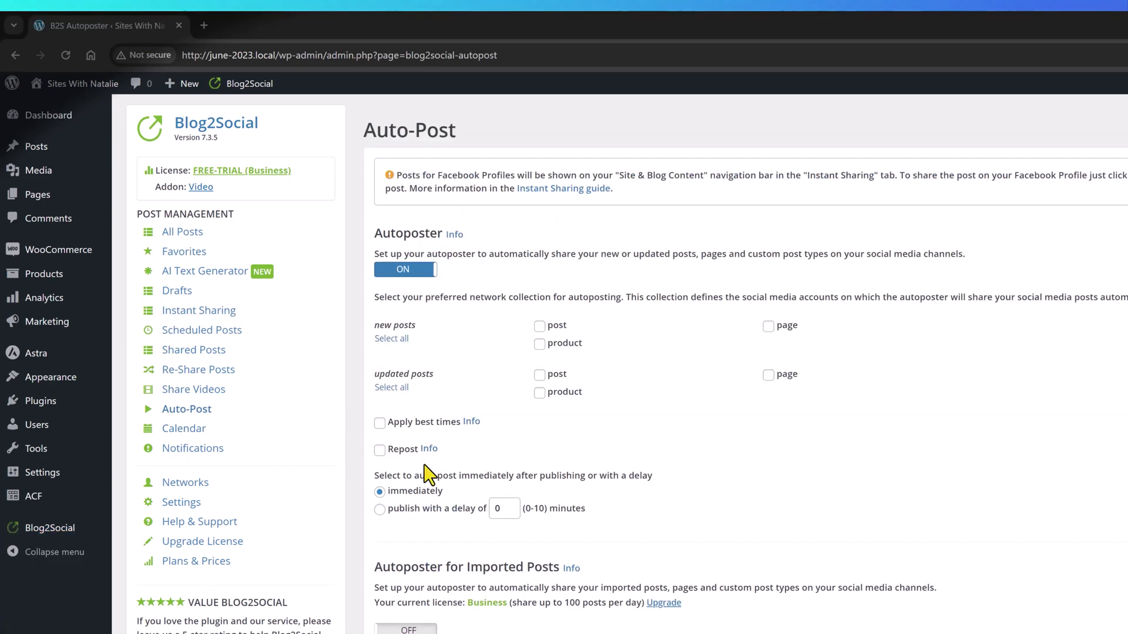
left_click(380, 464)
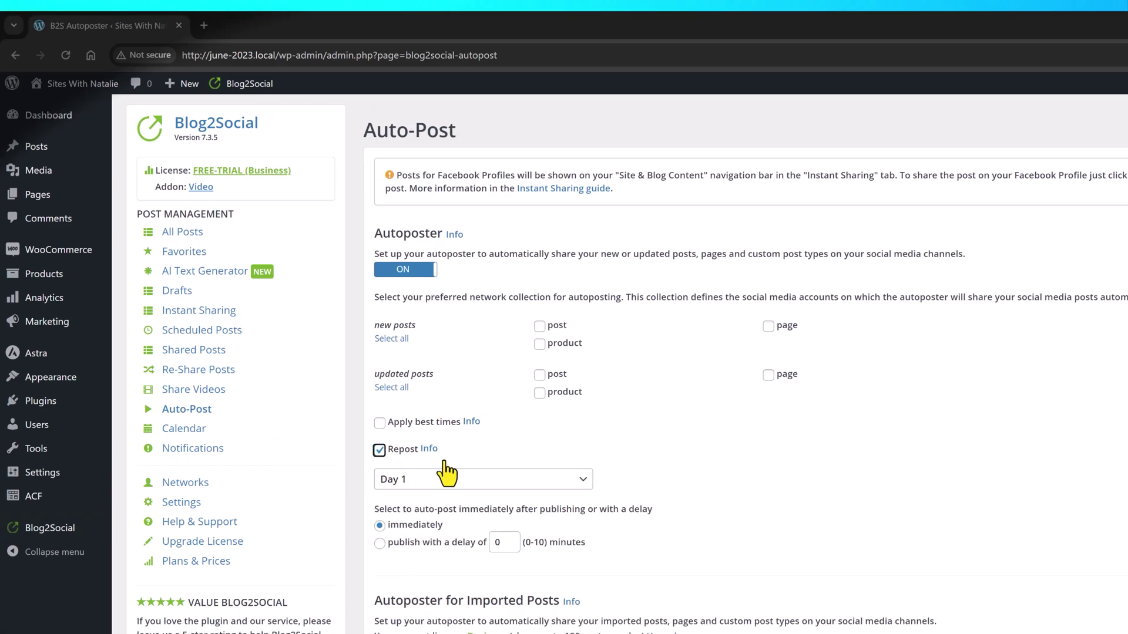
left_click(475, 487)
left_click(332, 504)
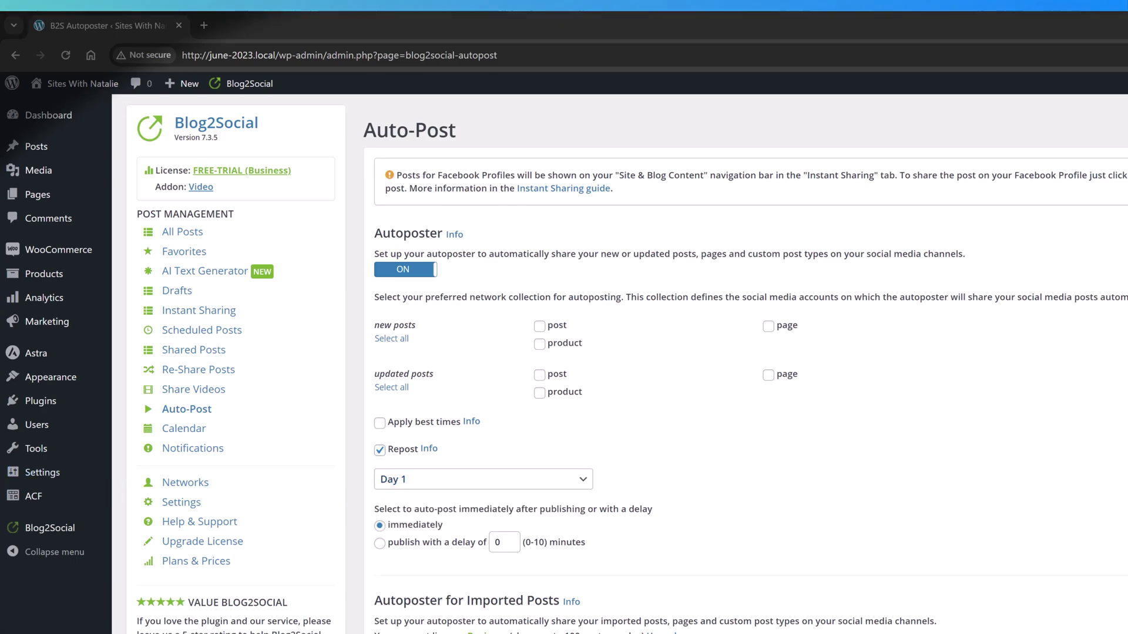
scroll(819, 408, "down", 3)
scroll(819, 408, "down", 2)
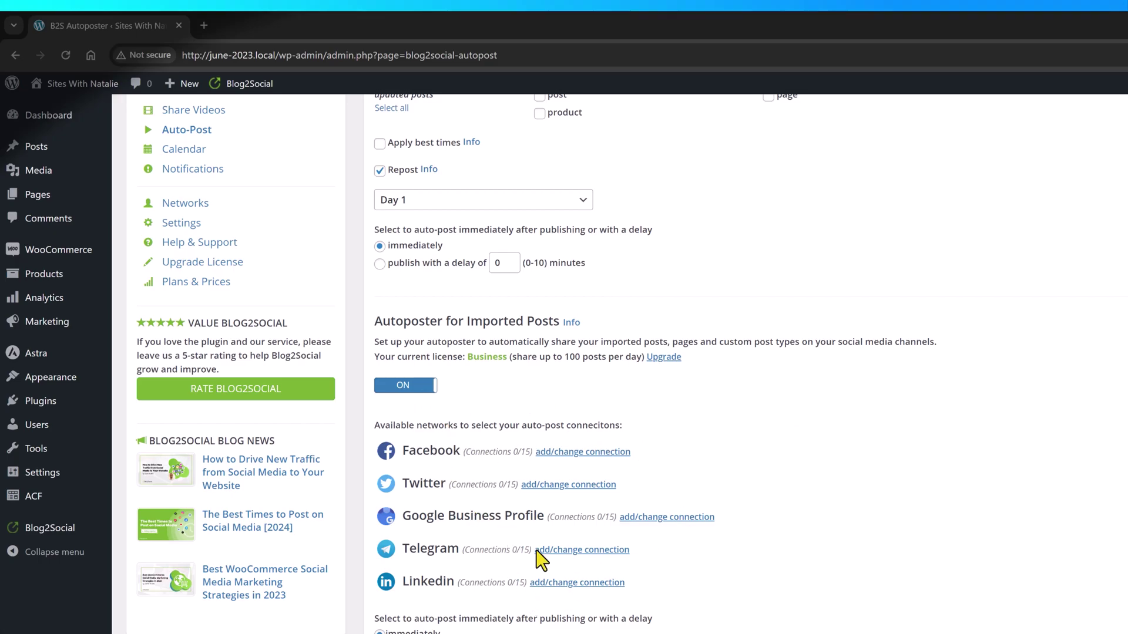
Set the imported-posts publishing delay to 5 minutes.
scroll(540, 560, "down", 2)
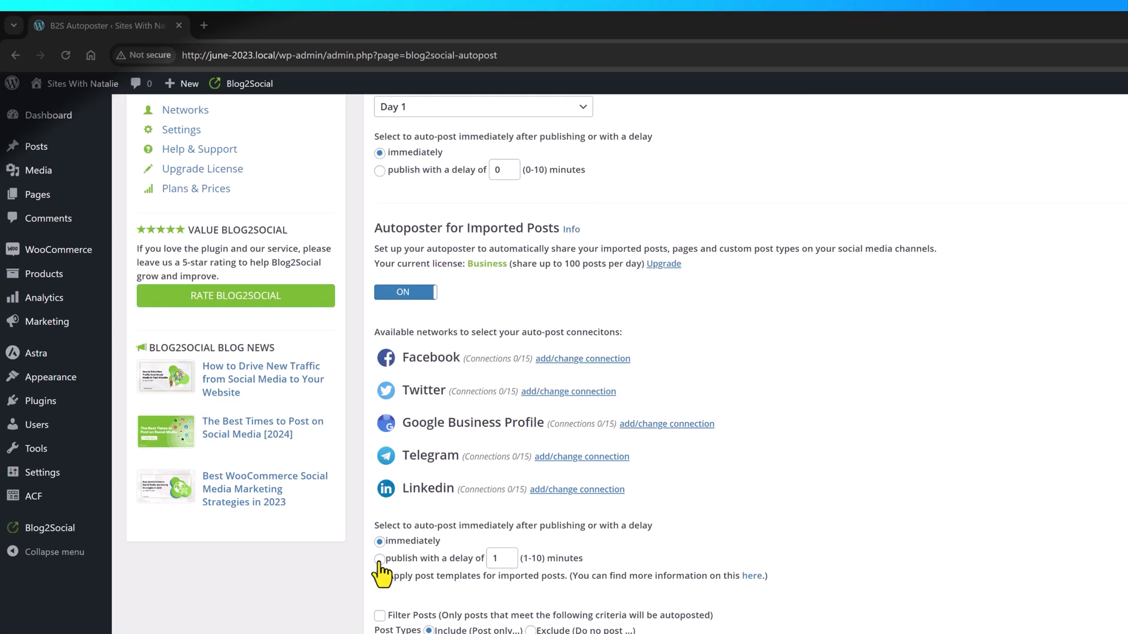
left_click(380, 558)
double_click(497, 558)
type("5")
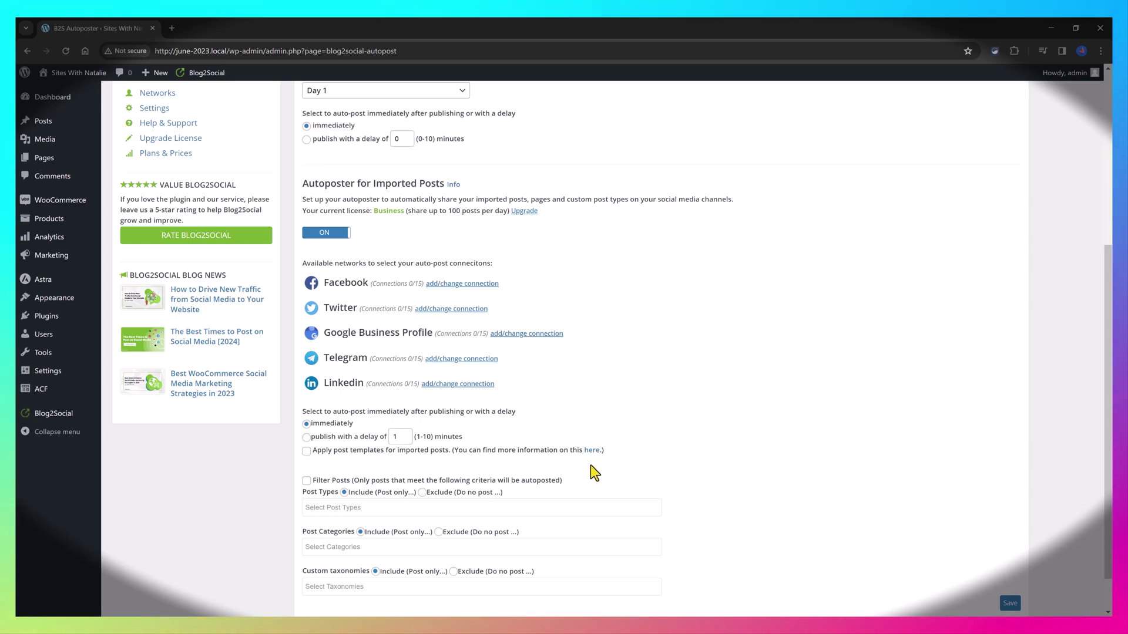
left_click(305, 451)
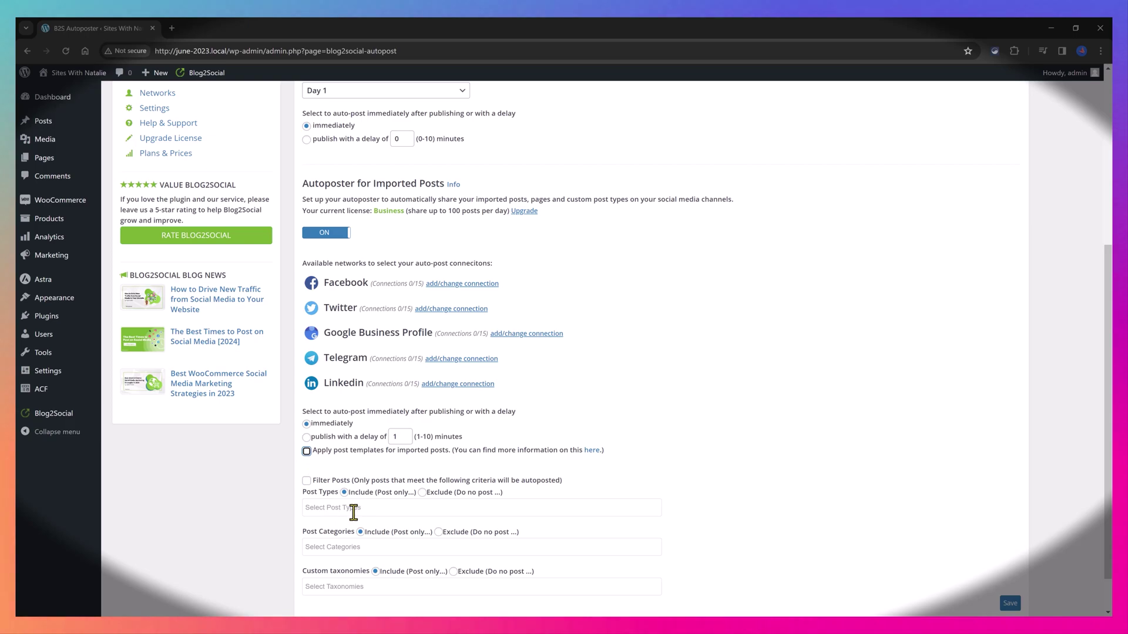
Limit imported posts to the 'post' type, leaving categories and custom taxonomies empty.
left_click(332, 508)
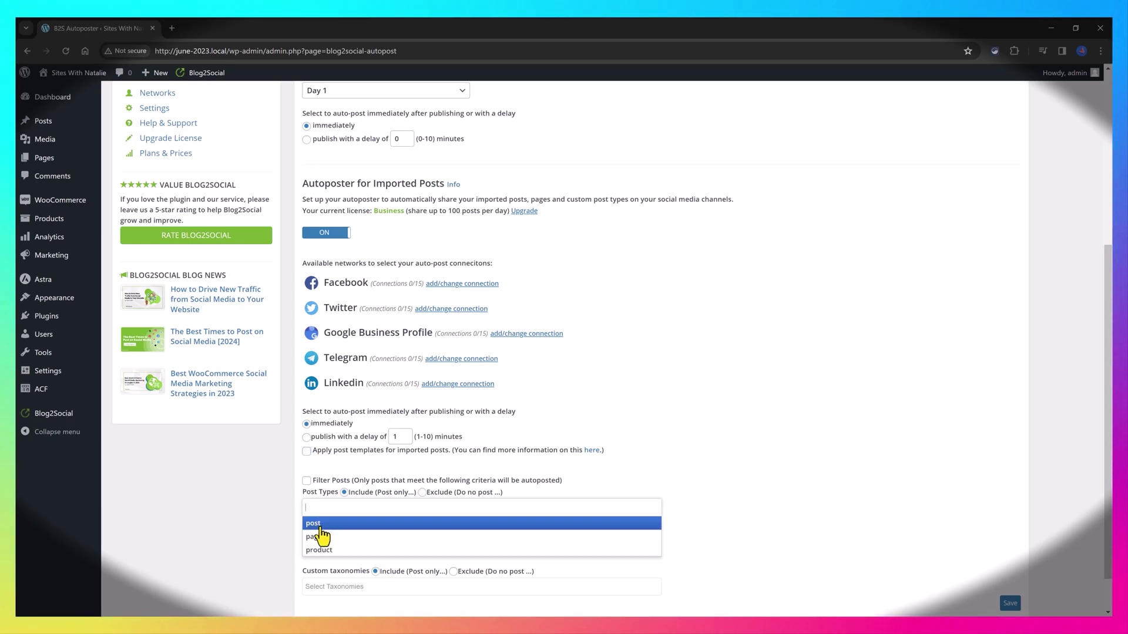
left_click(341, 524)
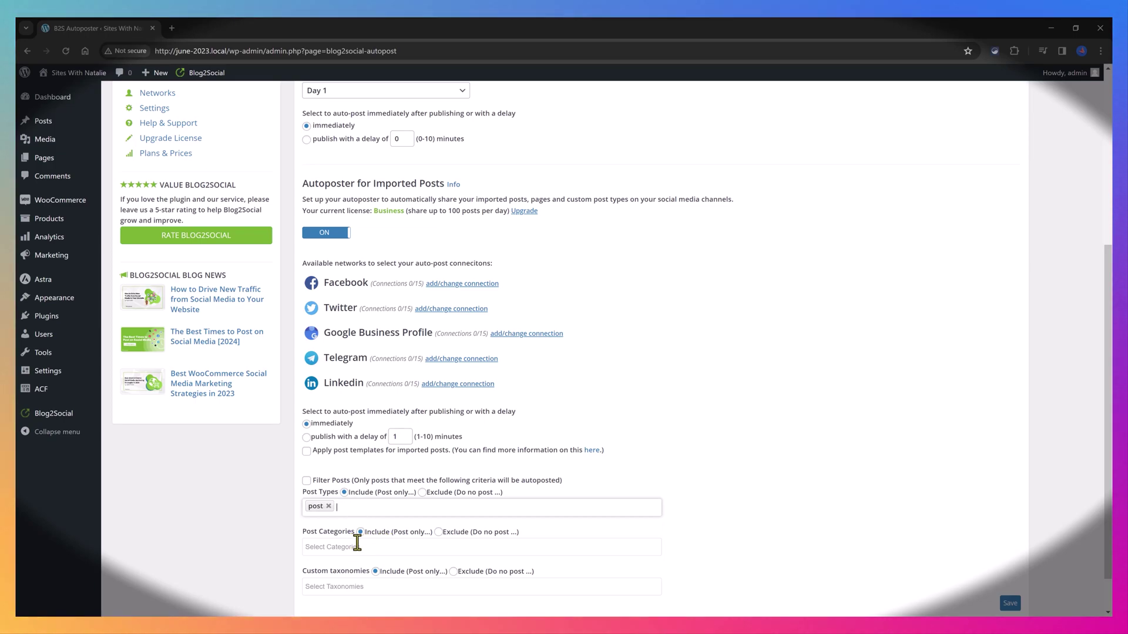
left_click(355, 546)
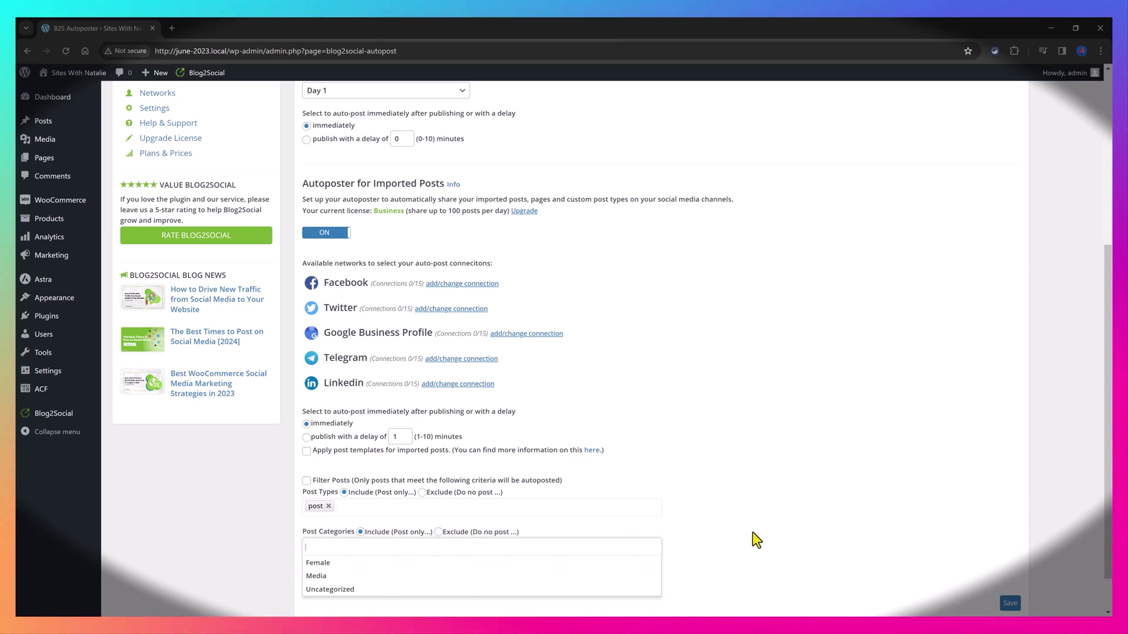
left_click(730, 536)
scroll(730, 536, "down", 1)
left_click(482, 527)
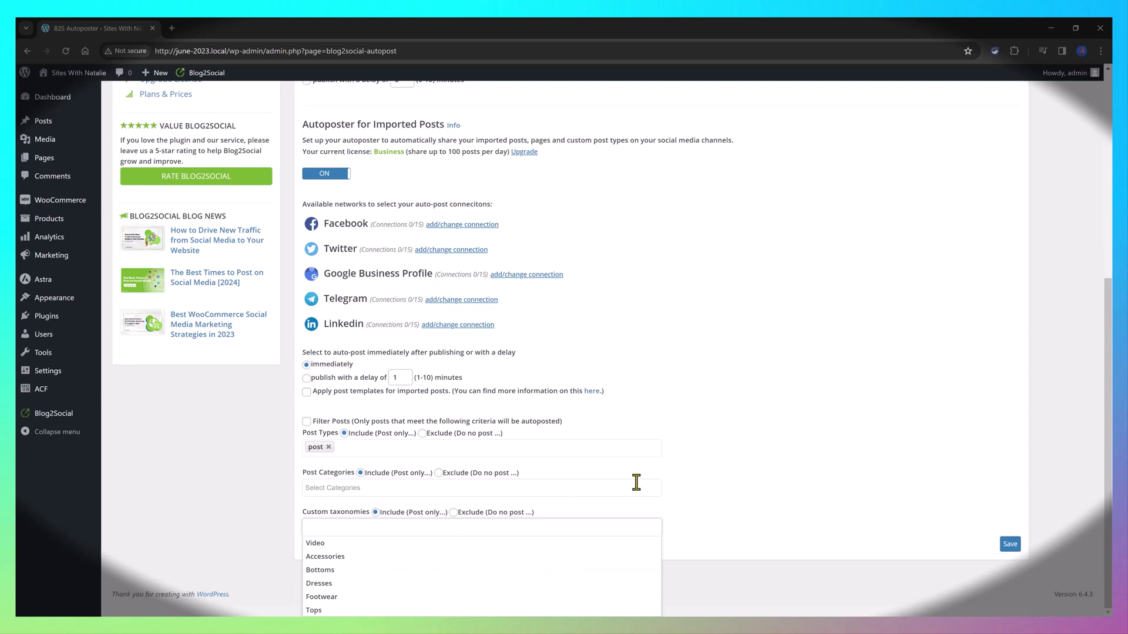
left_click(810, 382)
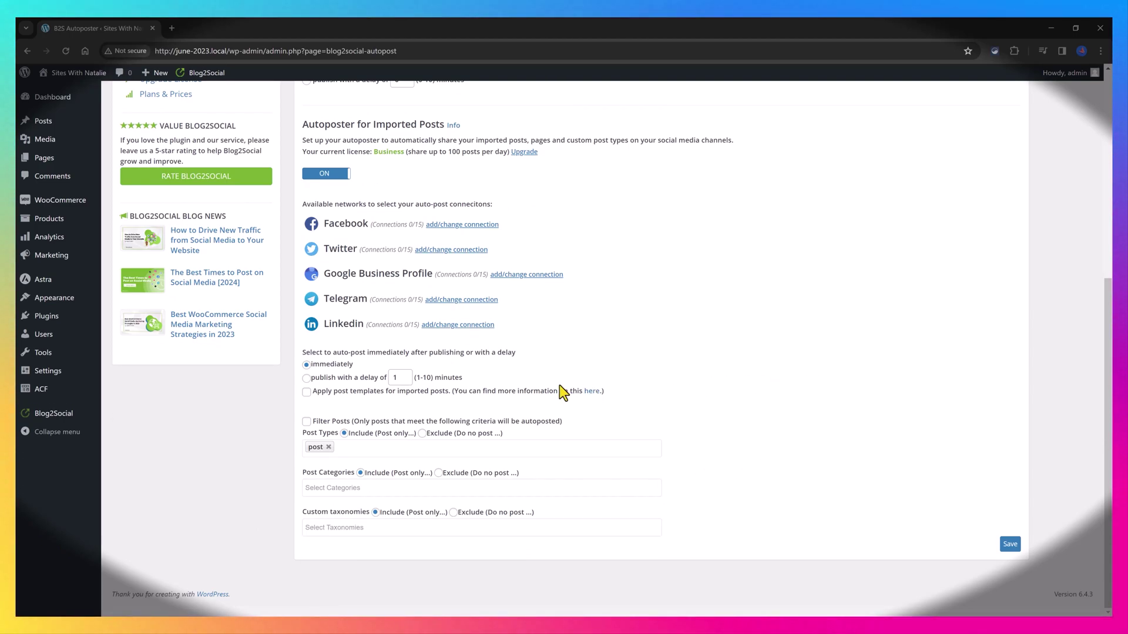